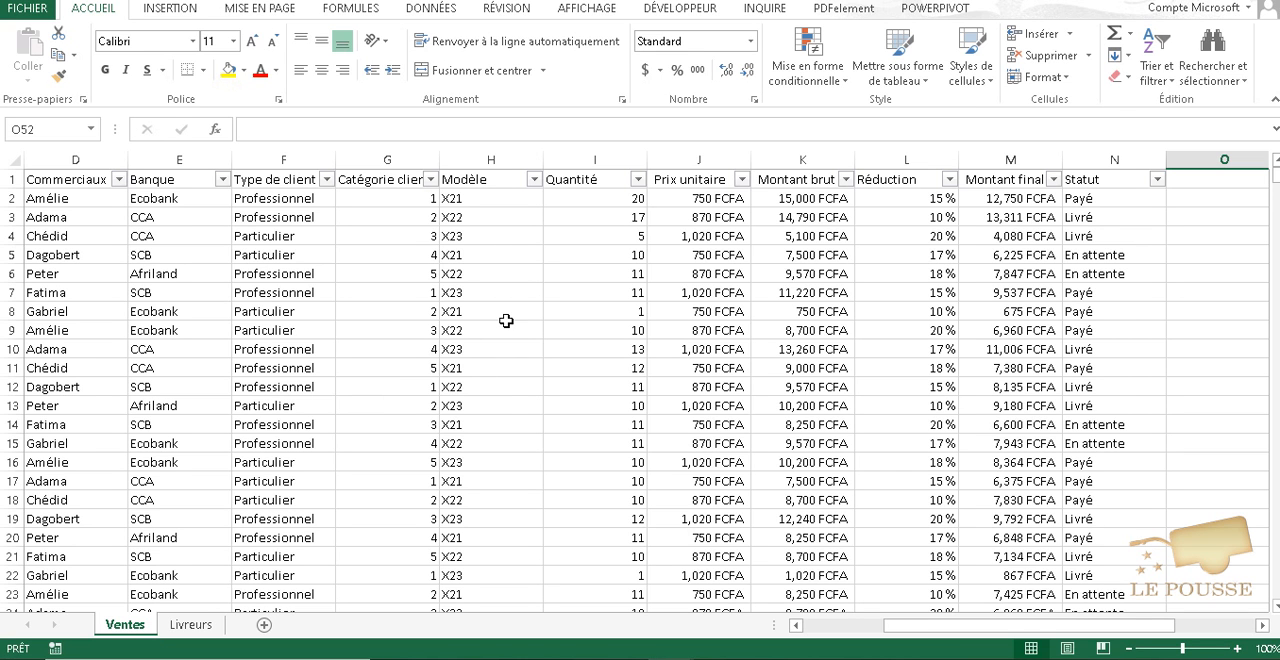
- Convert the sales data A1:N2000 into a table with headers and create a pivot table from it on a new worksheet
{"action": "left_click", "coordinate": [501, 312]}
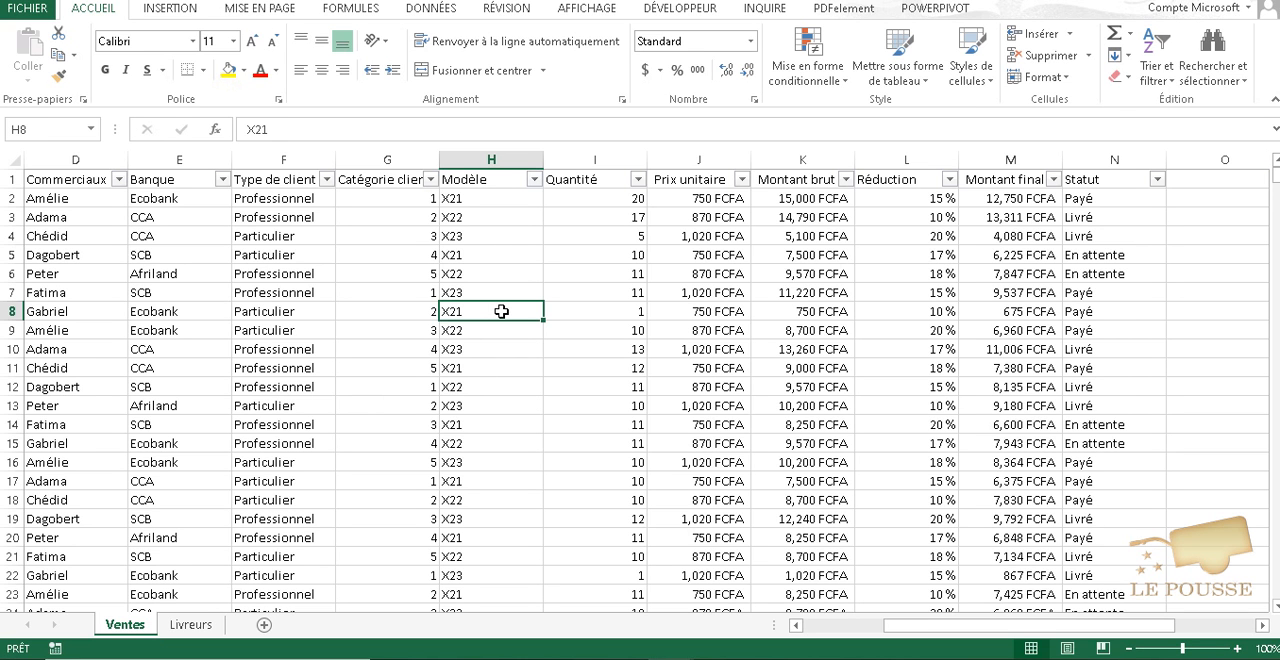
{"action": "key", "text": "ctrl+t"}
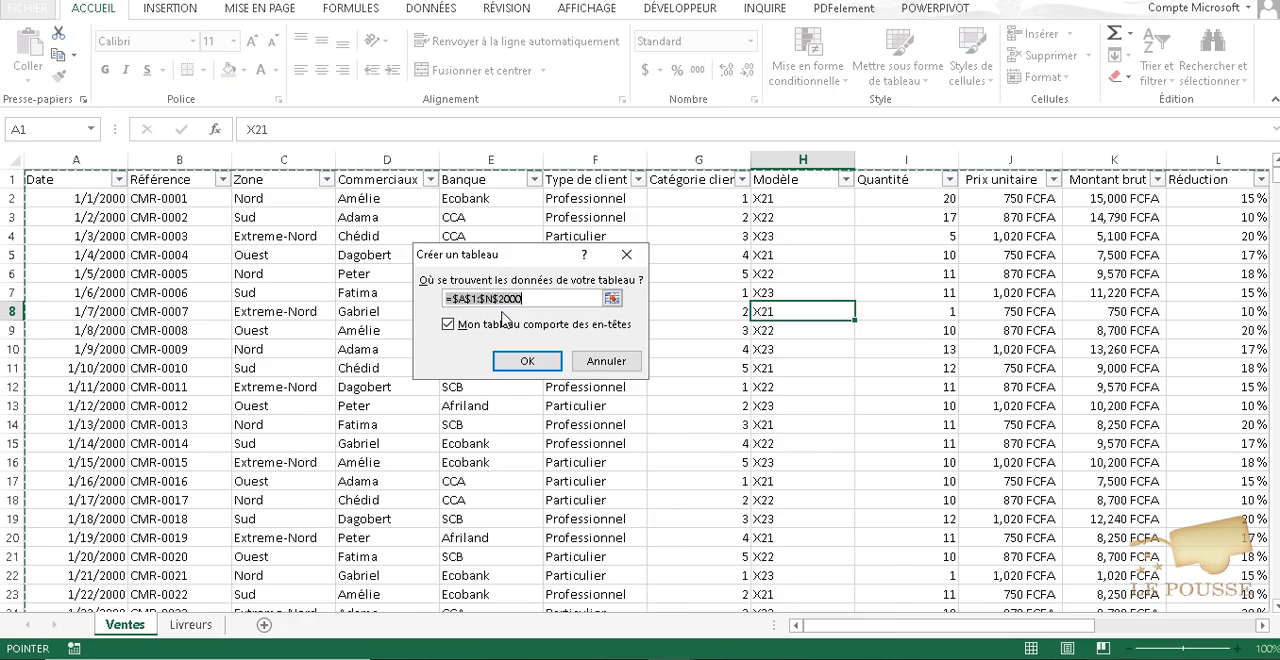
{"action": "key", "text": "Return"}
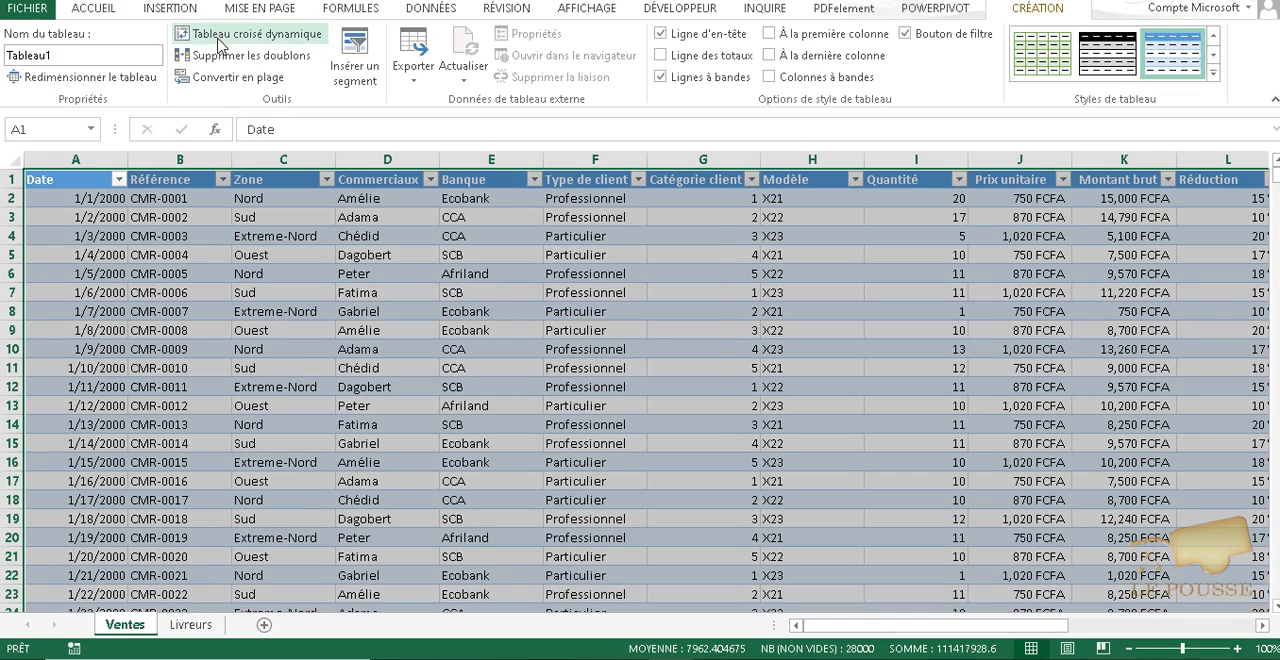
{"action": "left_click", "coordinate": [219, 40]}
{"action": "left_click", "coordinate": [597, 448]}
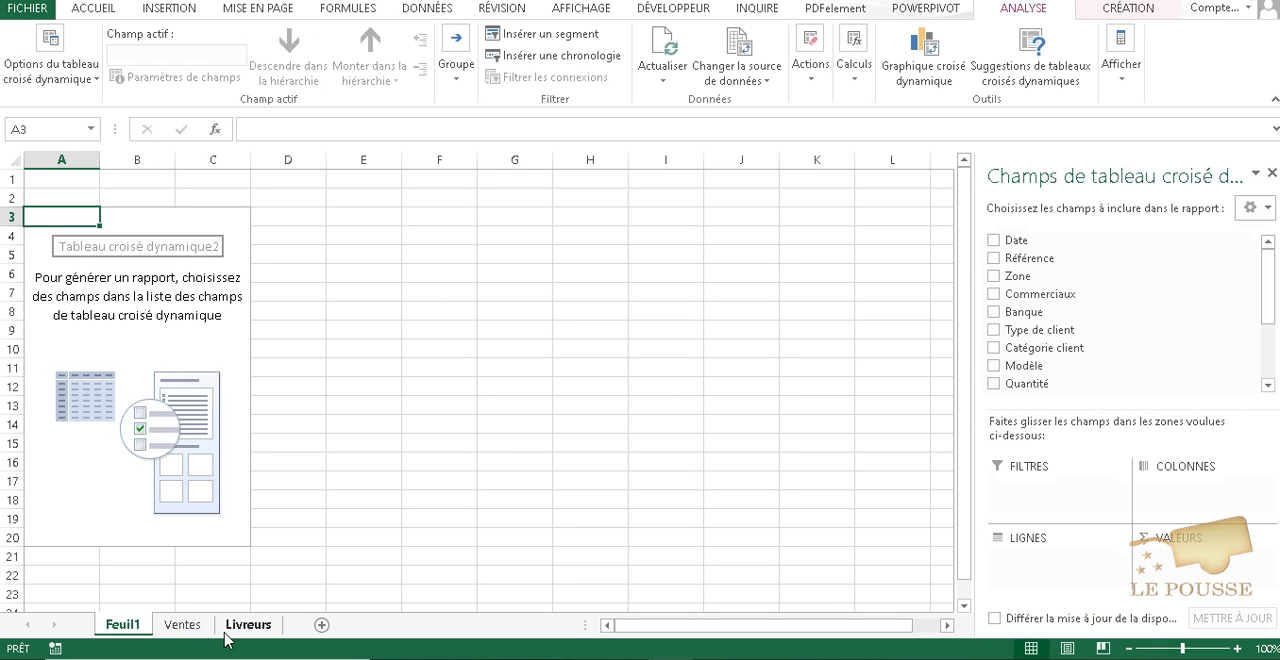
{"action": "left_click", "coordinate": [182, 628]}
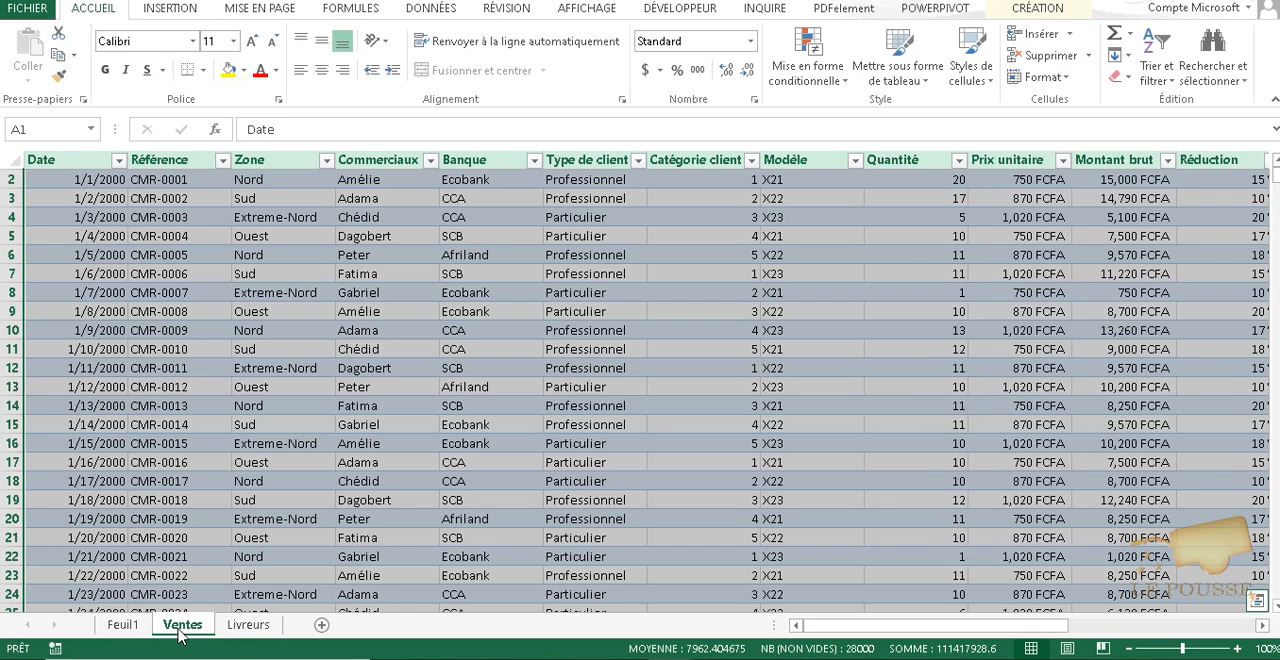
{"action": "left_click", "coordinate": [243, 478]}
{"action": "left_click", "coordinate": [123, 624]}
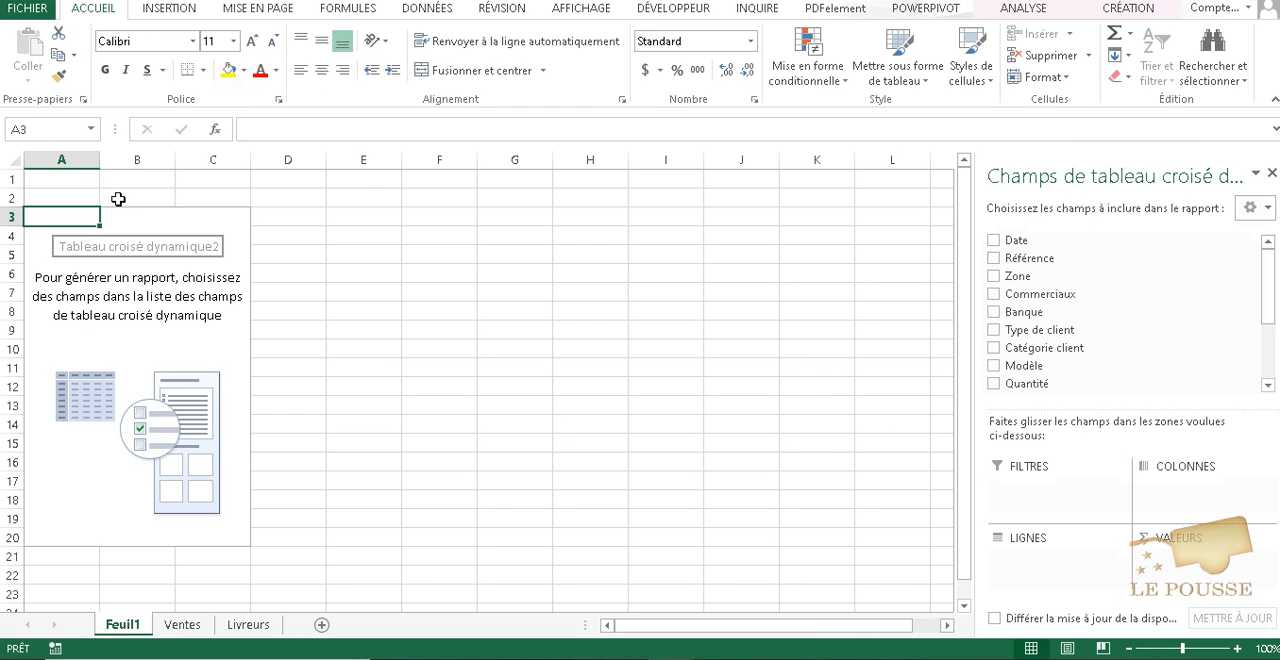
{"action": "right_click", "coordinate": [121, 629]}
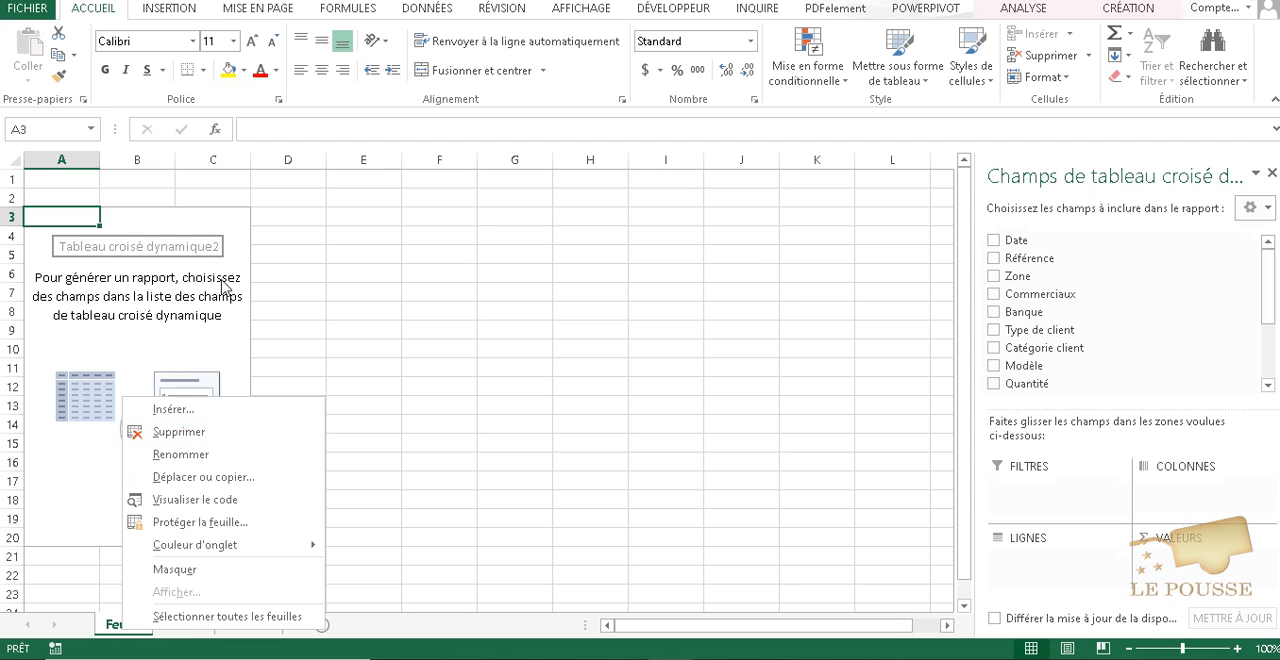
{"action": "key", "text": "Escape"}
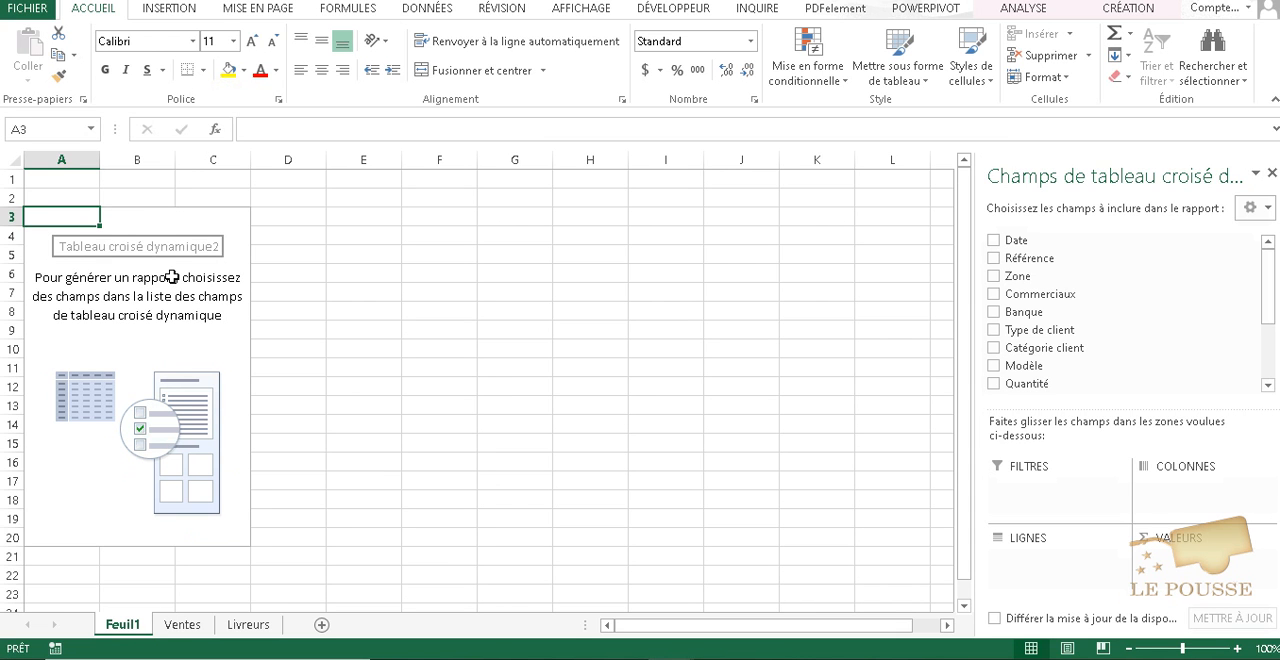
- Try to select the whole list on the Livreurs sheet, A1:B2000, as the pivot table's new data source
{"action": "left_click", "coordinate": [1019, 11]}
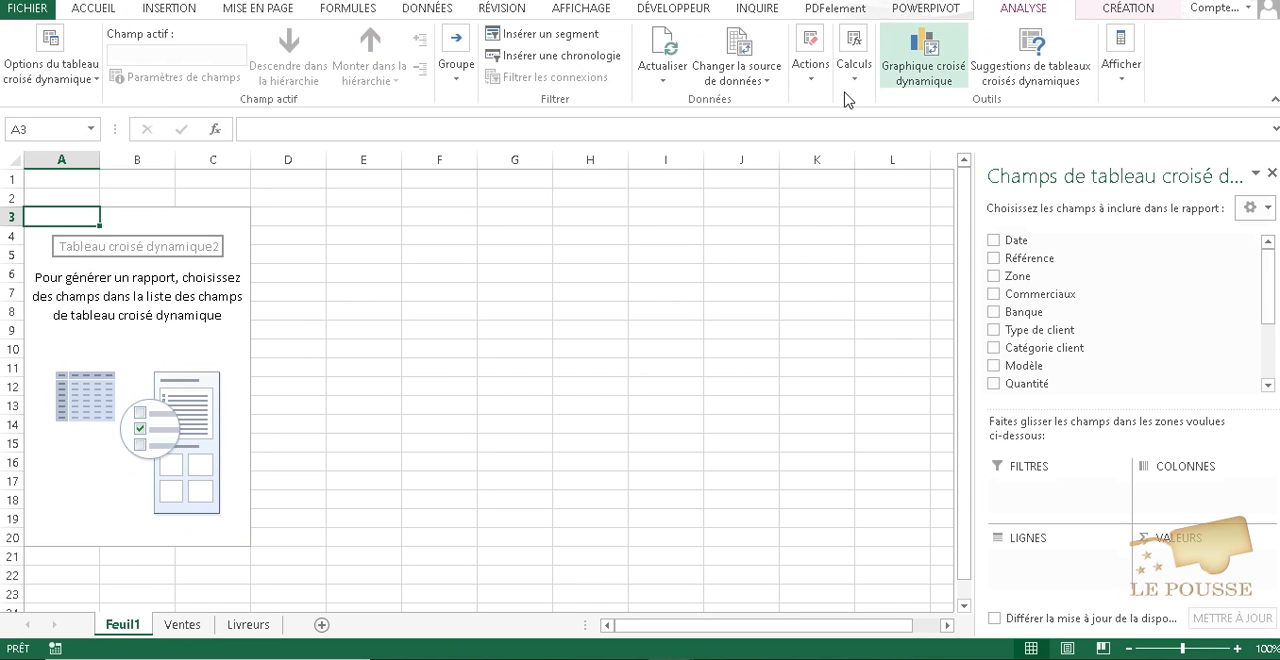
{"action": "left_click", "coordinate": [741, 42]}
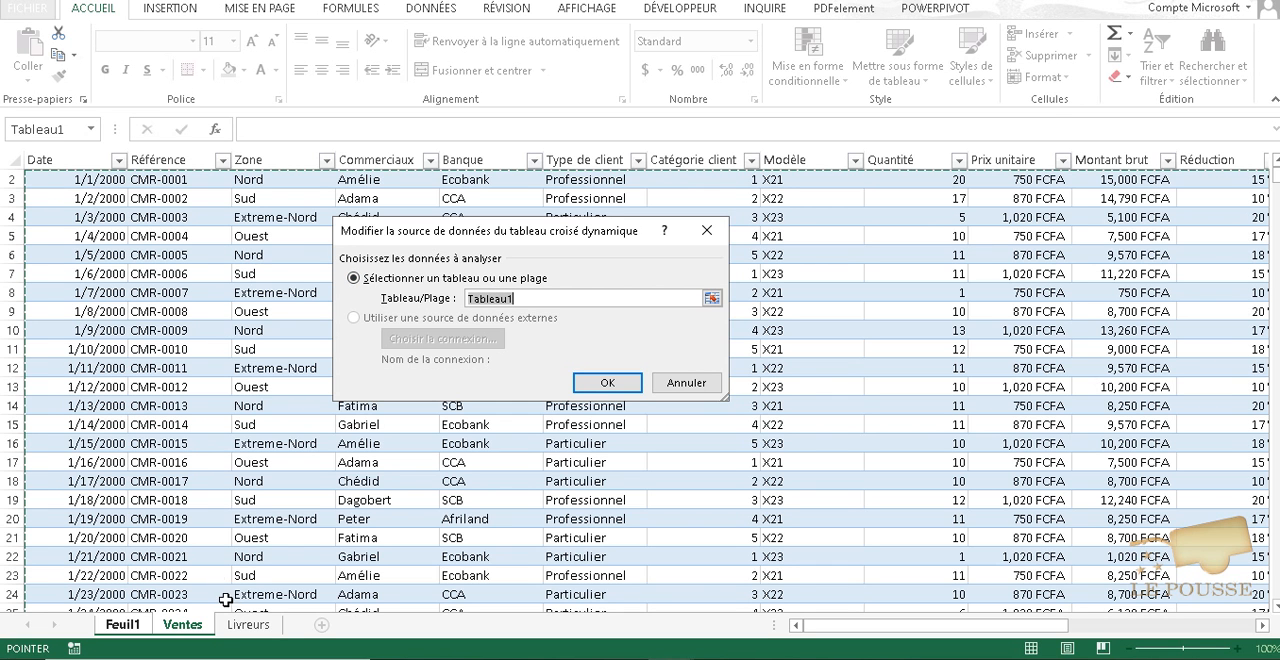
{"action": "left_click", "coordinate": [248, 624]}
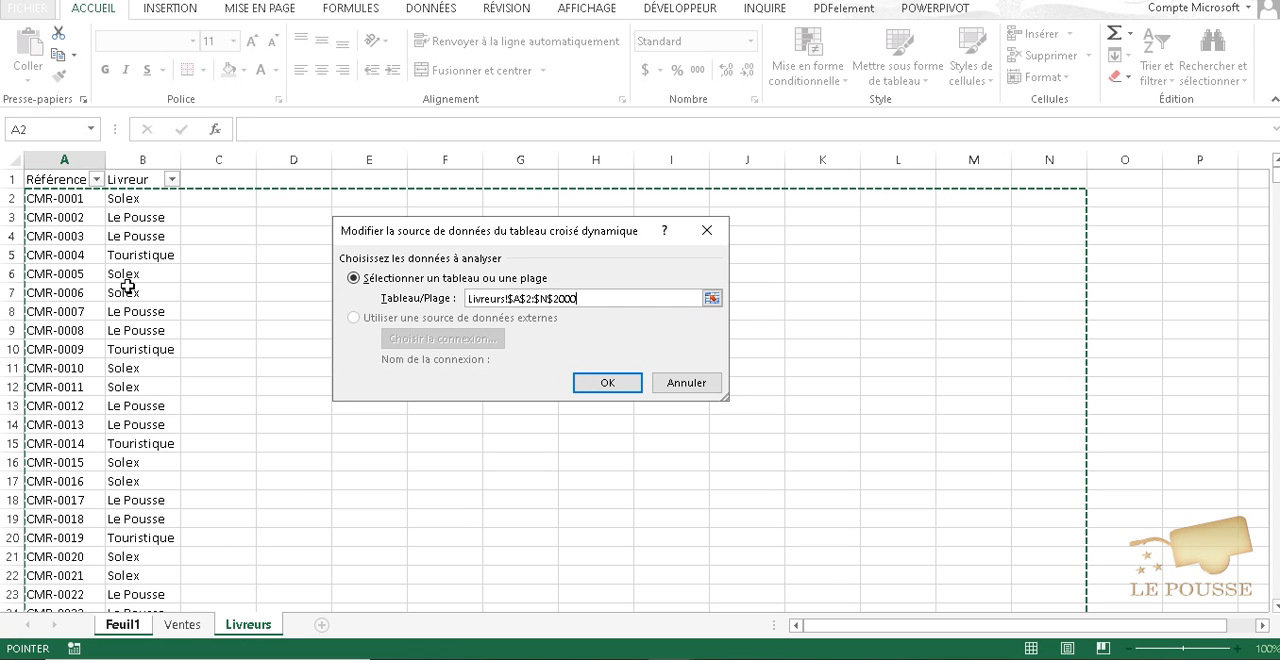
{"action": "left_click", "coordinate": [110, 232]}
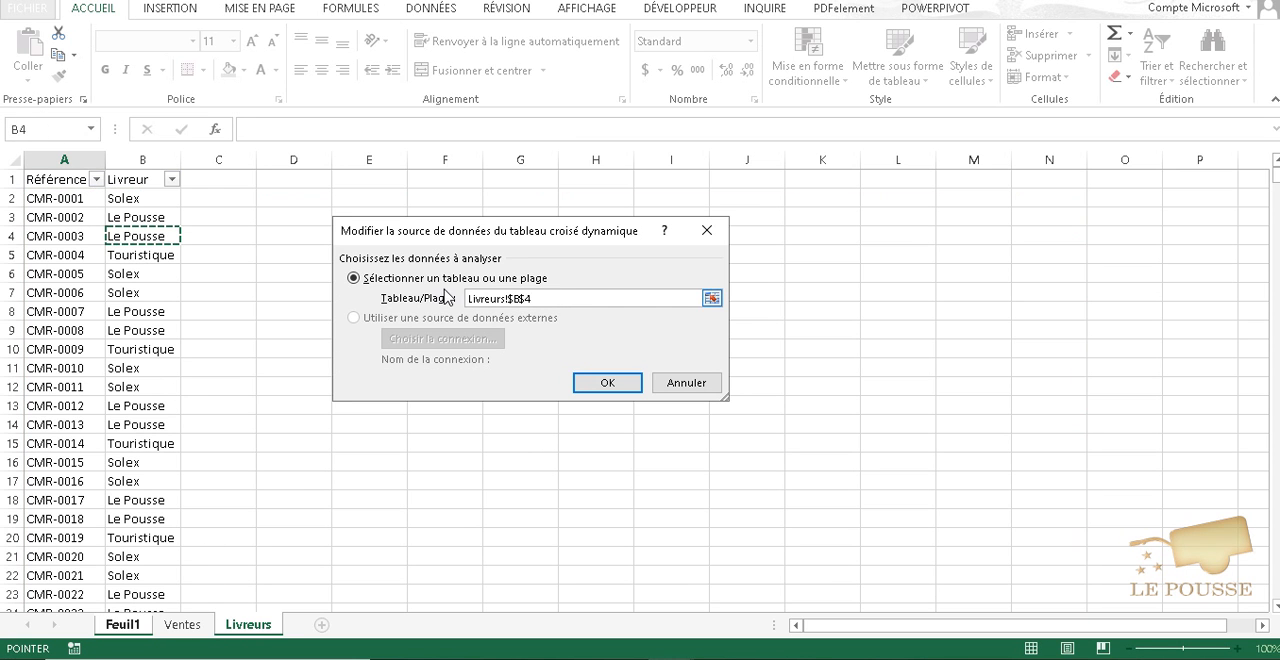
{"action": "left_click", "coordinate": [160, 214]}
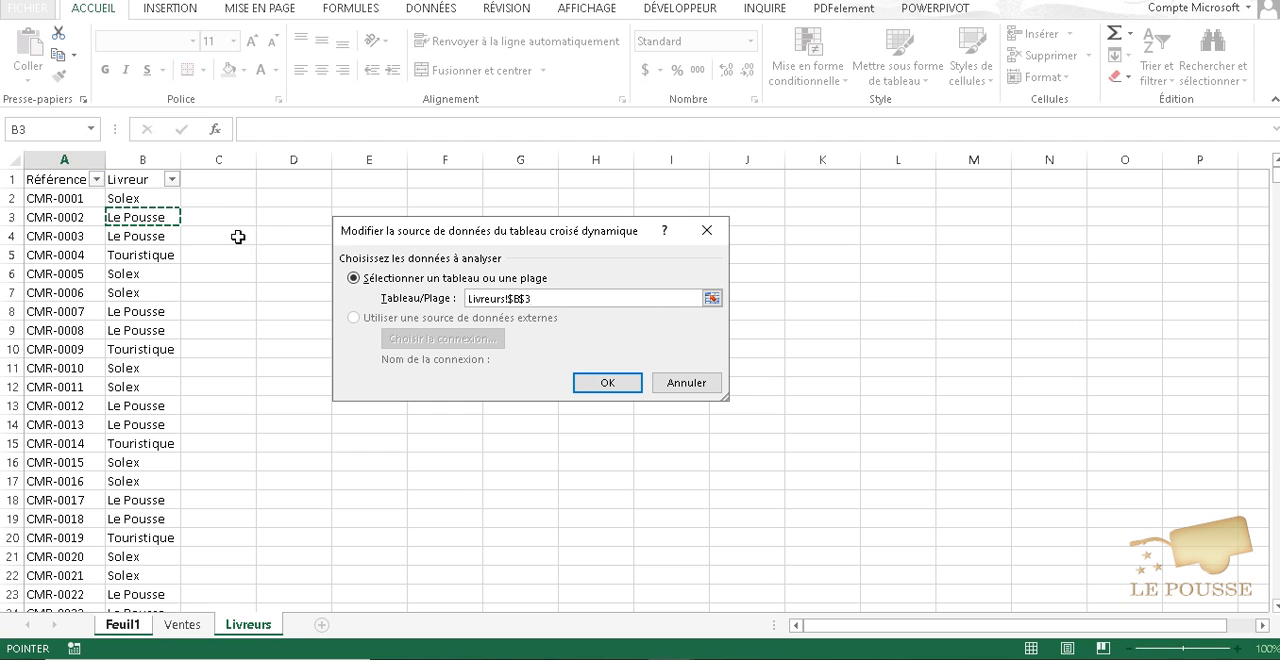
{"action": "left_click", "coordinate": [63, 188]}
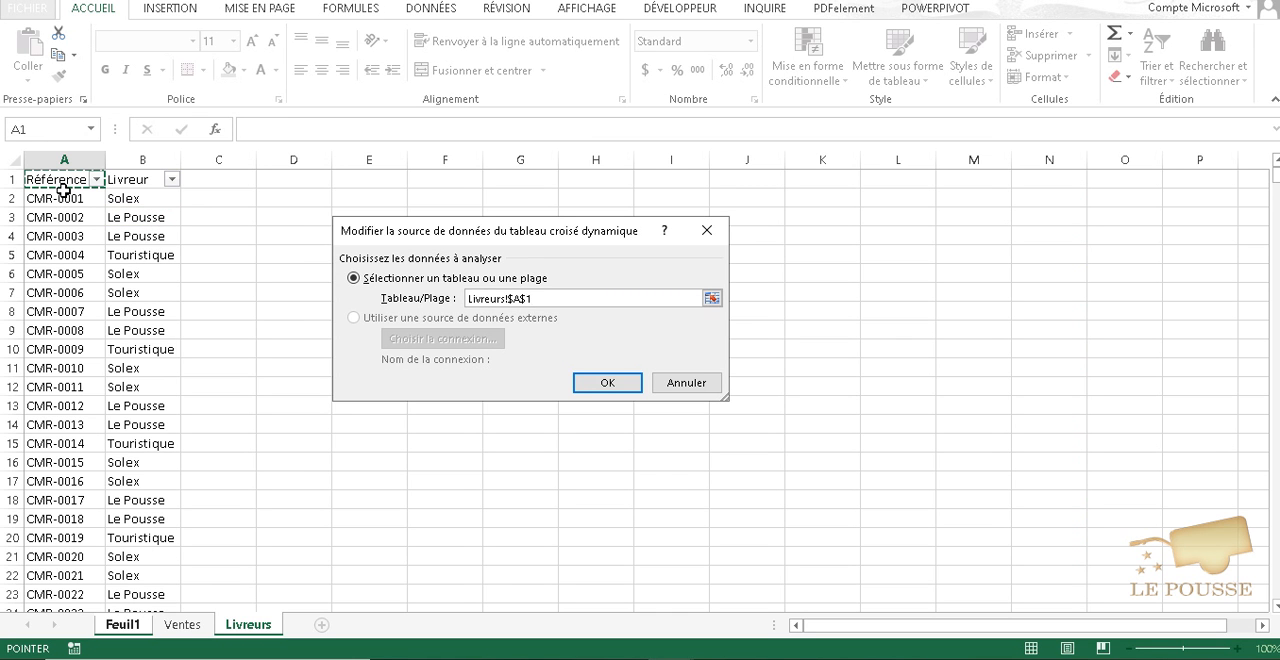
{"action": "left_click", "coordinate": [124, 233]}
{"action": "left_click", "coordinate": [77, 204]}
{"action": "key", "text": "ctrl+a"}
{"action": "scroll", "coordinate": [160, 340], "scroll_direction": "down", "scroll_amount": 4}
{"action": "scroll", "coordinate": [151, 366], "scroll_direction": "up", "scroll_amount": 4}
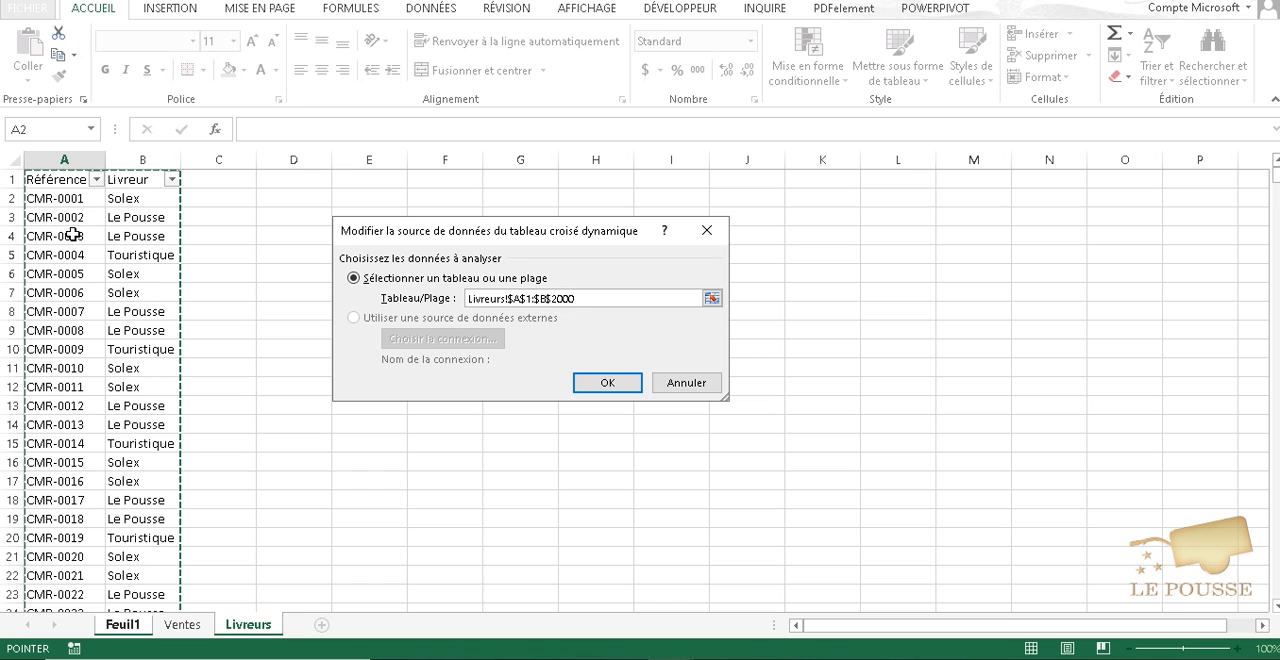
- Try to redefine the pivot table's data source as Livreurs!$A$1:$B$2000, starting from the header cells and extending to row 2000
{"action": "left_click", "coordinate": [61, 181]}
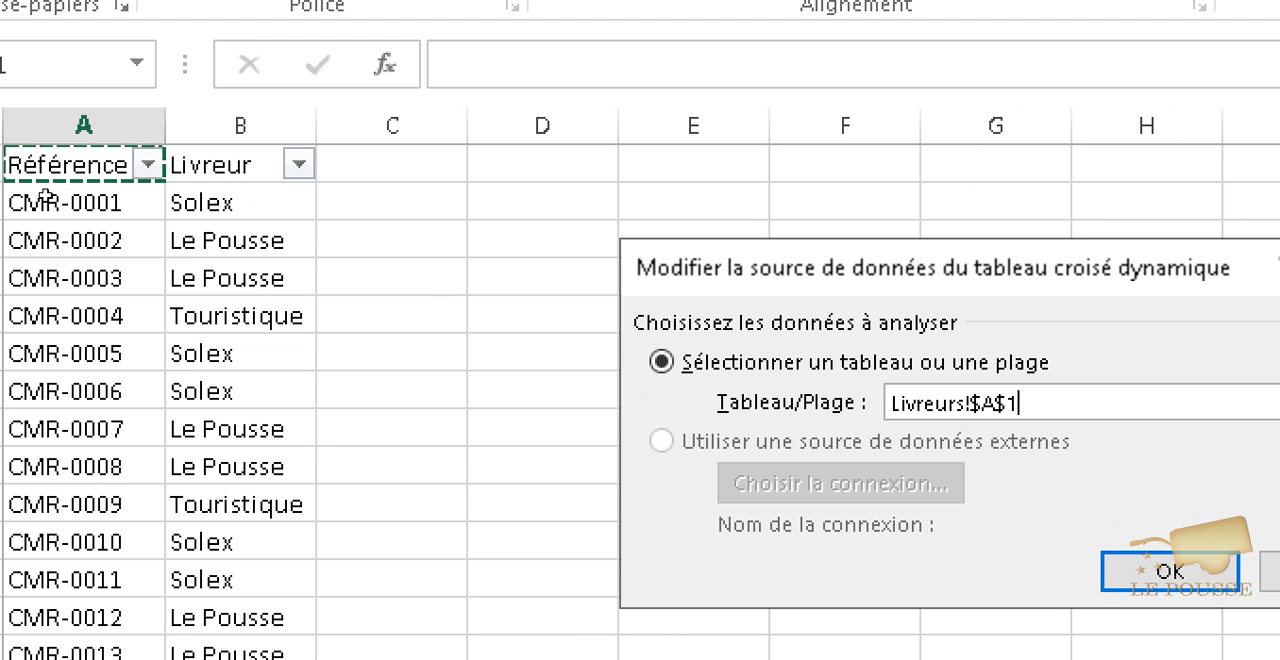
{"action": "key", "text": "shift+Right"}
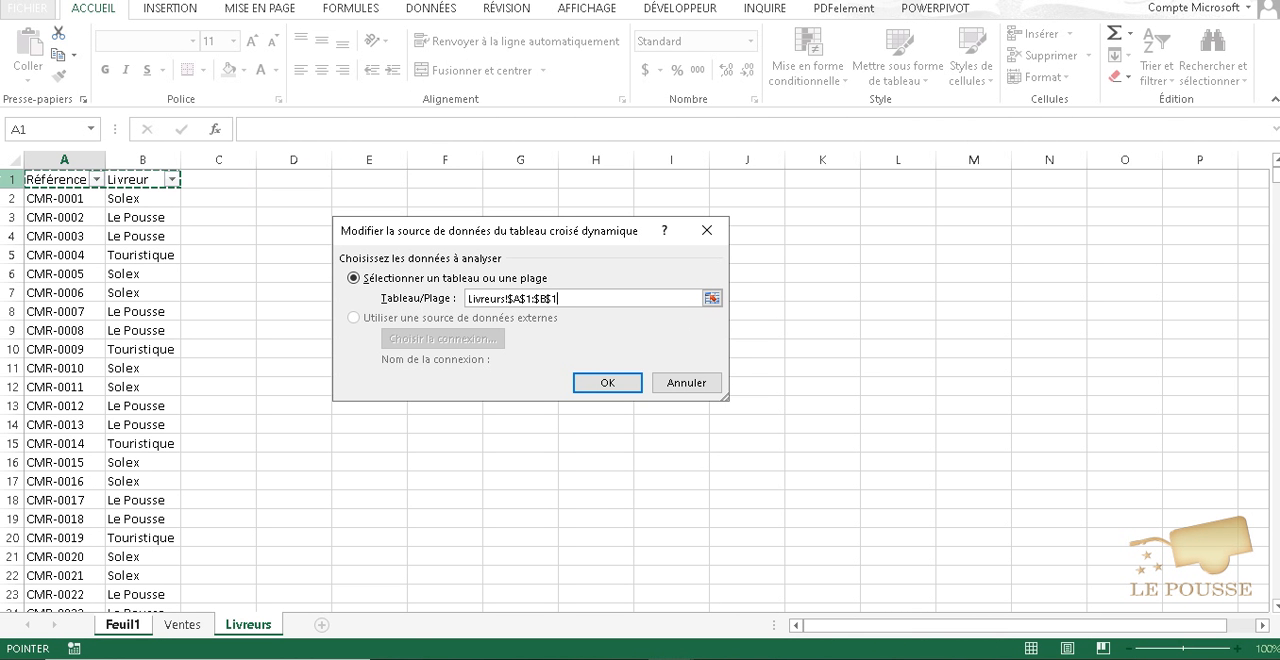
{"action": "key", "text": "BackSpace"}
{"action": "type", "text": "2000"}
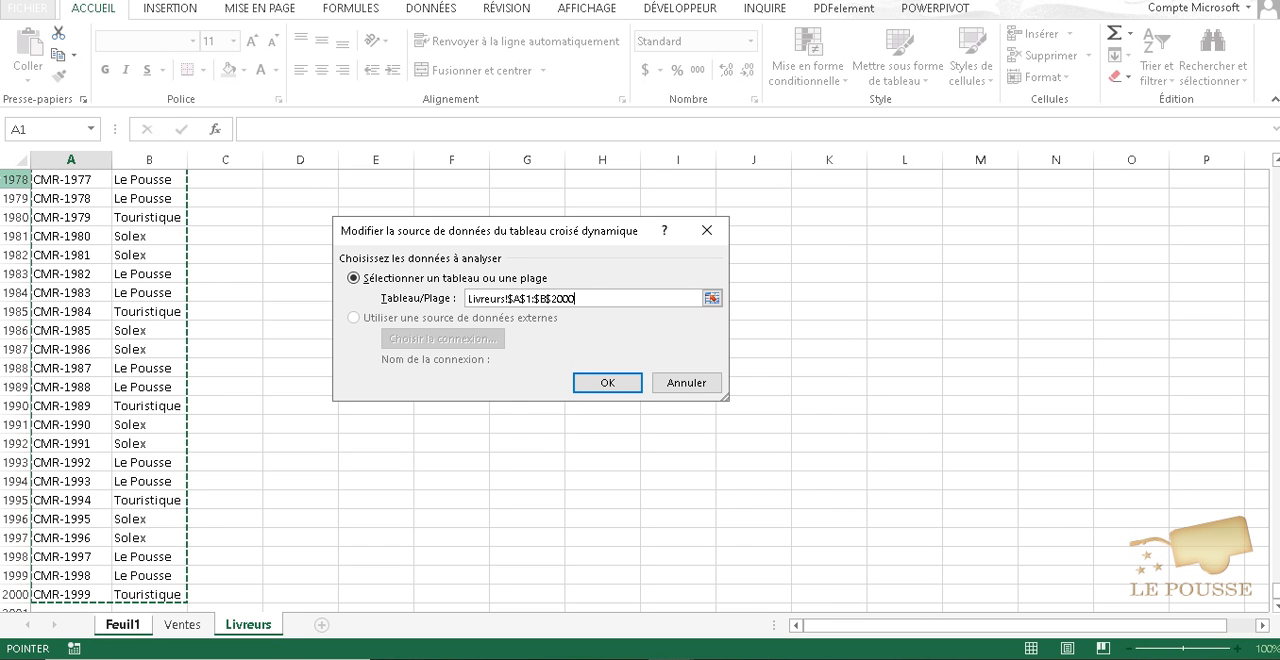
{"action": "scroll", "coordinate": [134, 440], "scroll_direction": "down", "scroll_amount": 2}
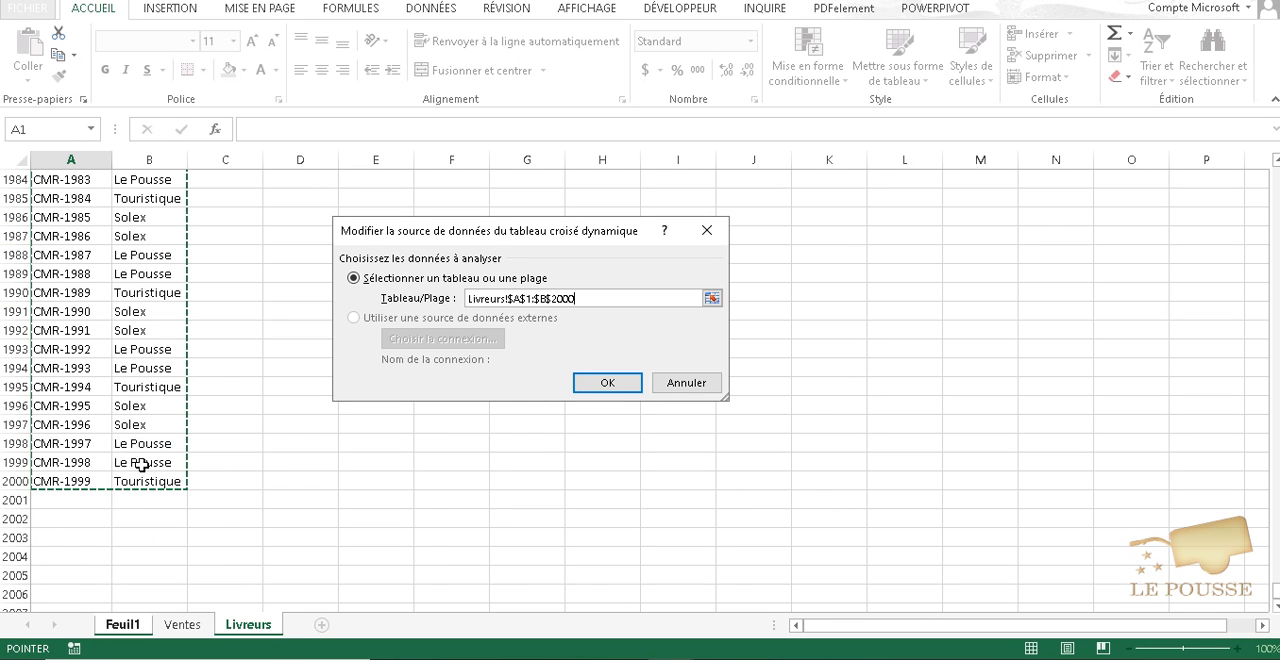
{"action": "scroll", "coordinate": [142, 465], "scroll_direction": "up", "scroll_amount": 4}
{"action": "scroll", "coordinate": [112, 486], "scroll_direction": "down", "scroll_amount": 2}
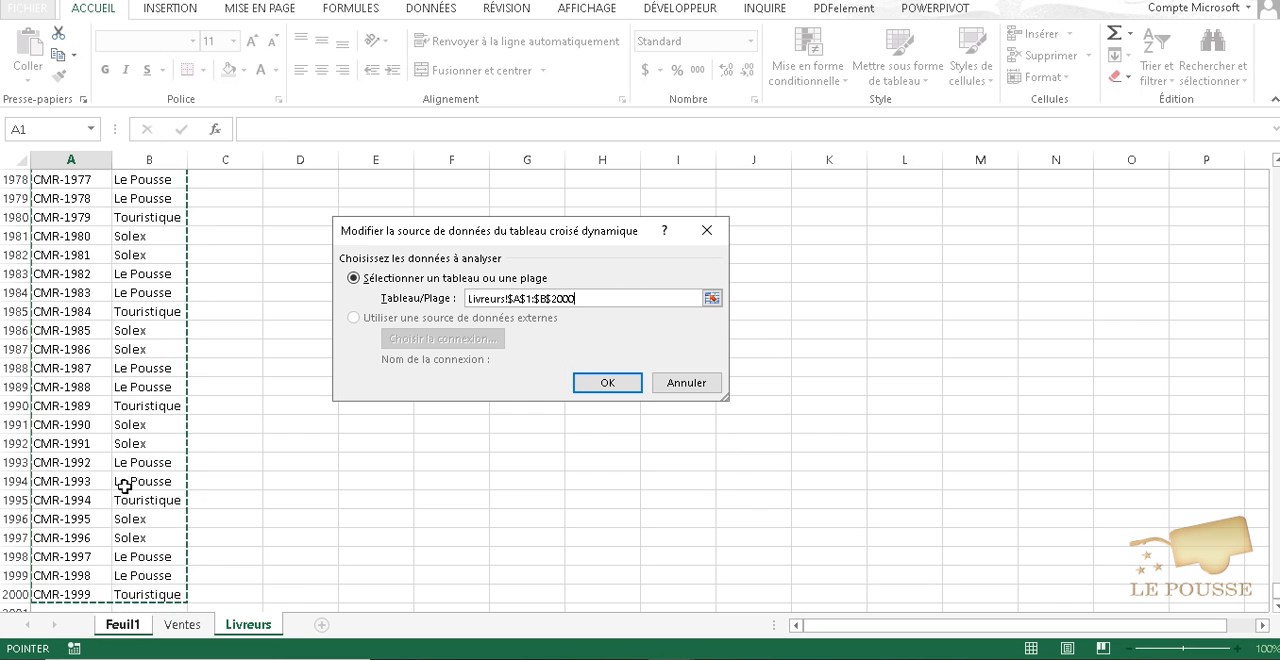
{"action": "scroll", "coordinate": [126, 483], "scroll_direction": "down", "scroll_amount": 2}
{"action": "scroll", "coordinate": [180, 502], "scroll_direction": "up", "scroll_amount": 18}
{"action": "scroll", "coordinate": [185, 492], "scroll_direction": "up", "scroll_amount": 20}
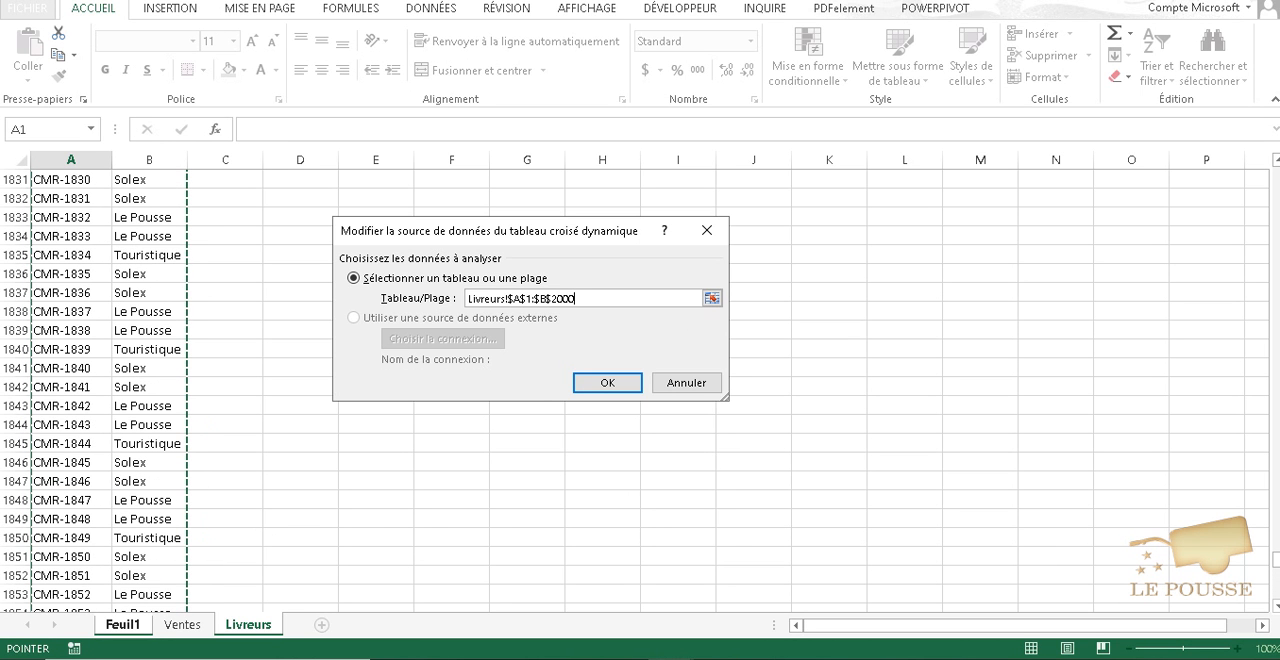
{"action": "left_click_drag", "start_coordinate": [1277, 565], "coordinate": [1266, 106]}
{"action": "left_click", "coordinate": [610, 379]}
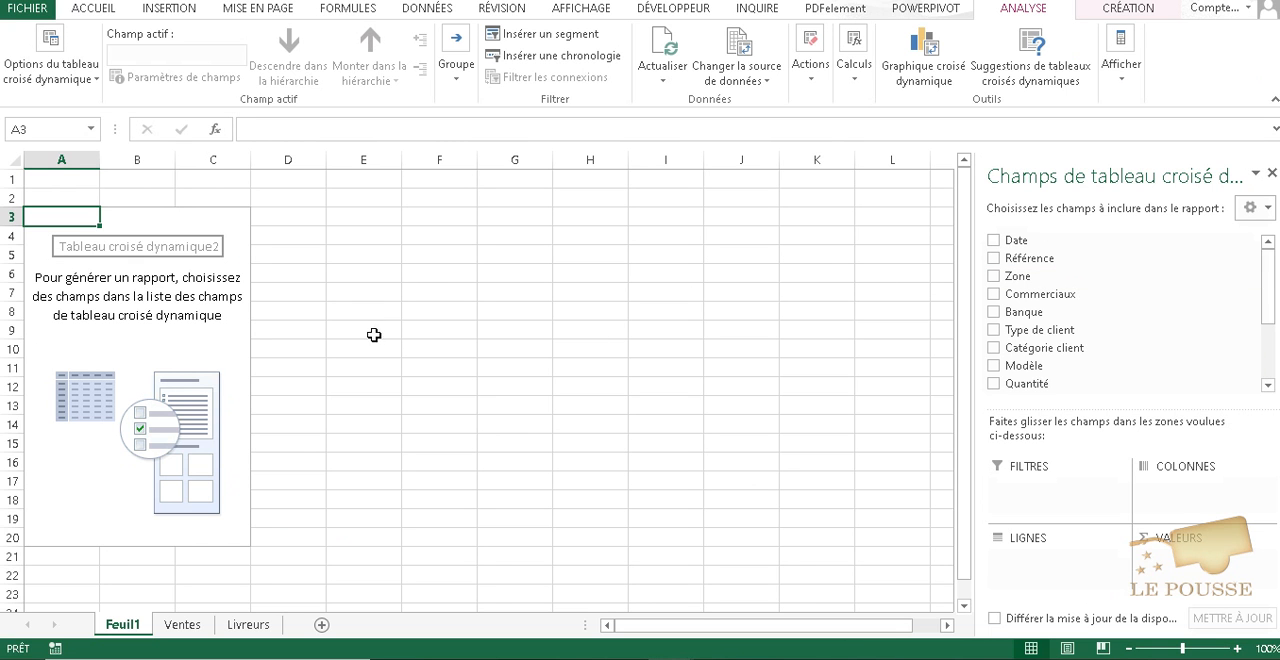
- Convert the list on the Livreurs sheet into a table and name its cell range Livreurs
{"action": "left_click", "coordinate": [255, 627]}
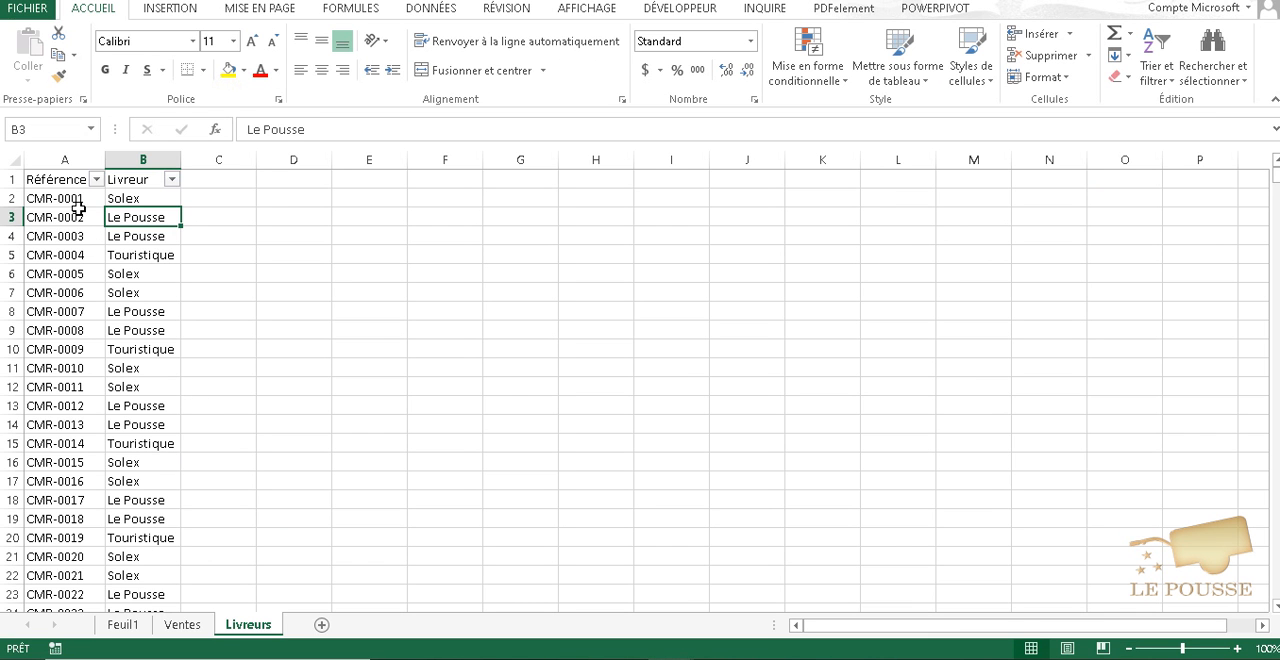
{"action": "key", "text": "ctrl+l"}
{"action": "left_click", "coordinate": [517, 372]}
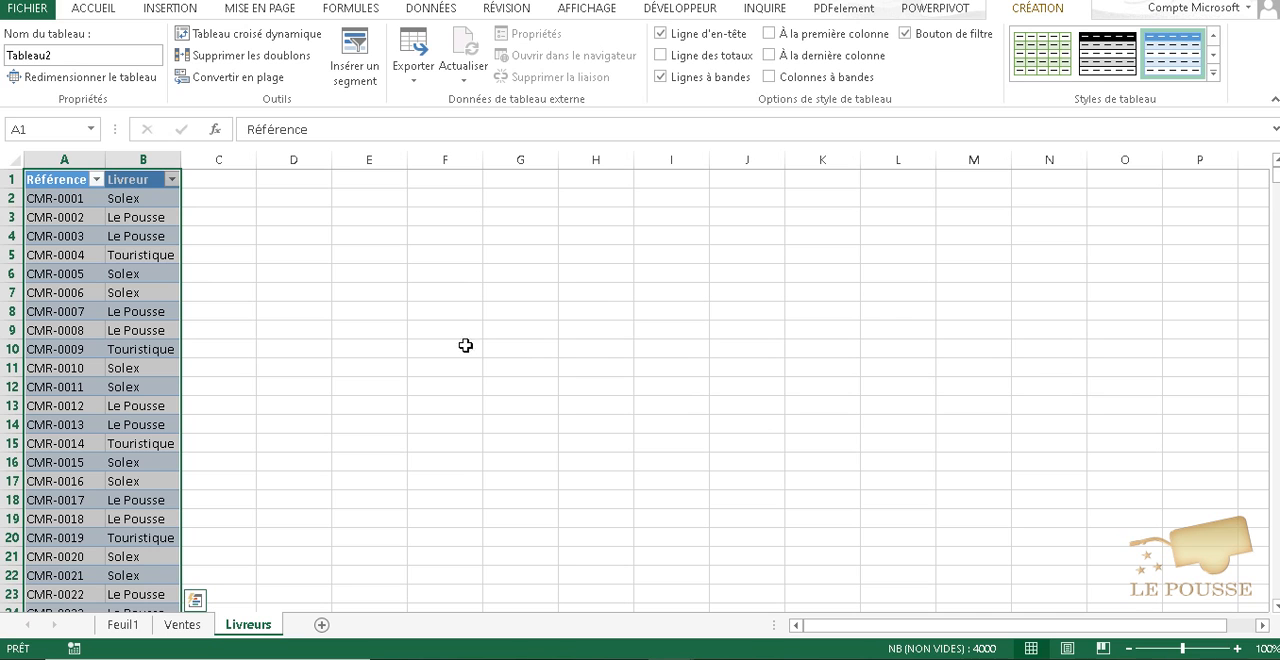
{"action": "left_click", "coordinate": [42, 129]}
{"action": "type", "text": "L"}
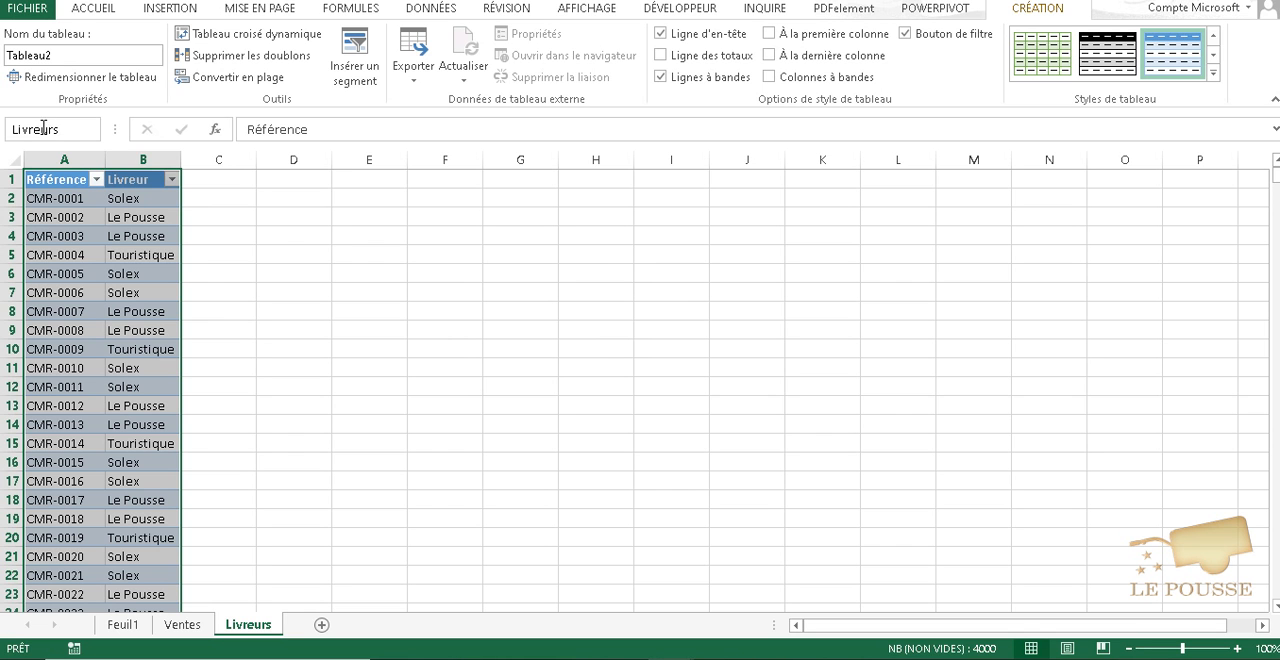
{"action": "type", "text": "ivreurs"}
{"action": "key", "text": "Return"}
- Change the data source of the pivot table on Feuil1 to the named range Livreurs
{"action": "left_click", "coordinate": [124, 624]}
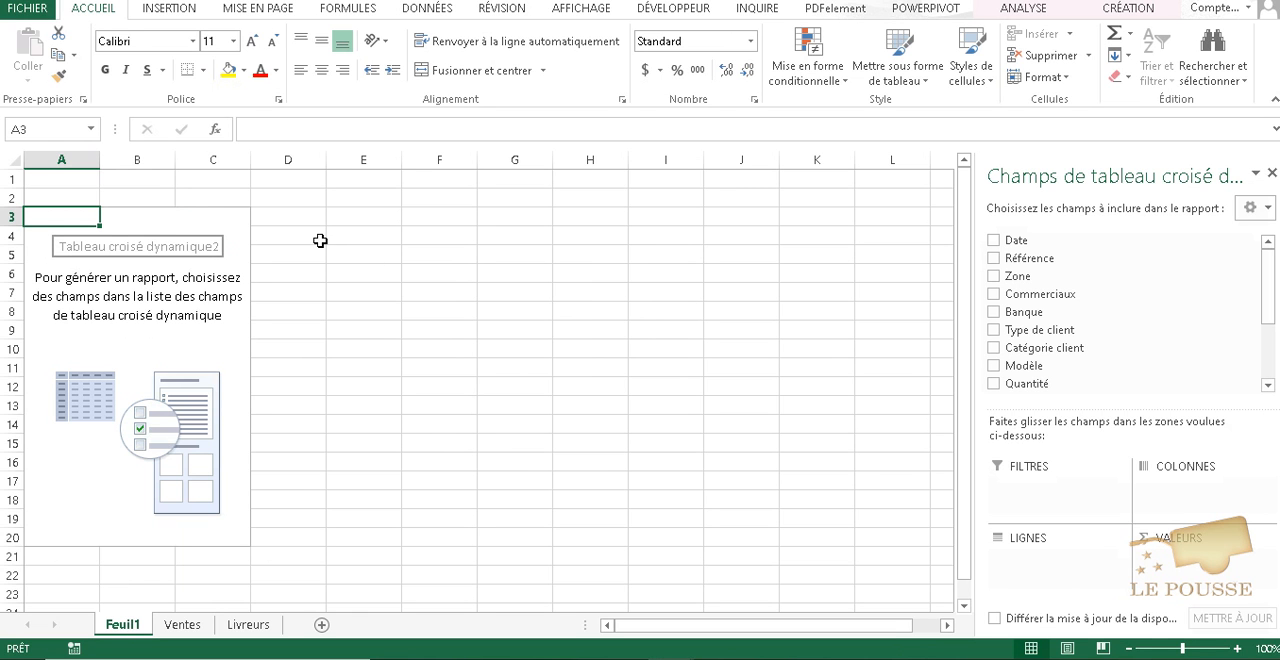
{"action": "left_click", "coordinate": [164, 222]}
{"action": "left_click", "coordinate": [29, 218]}
{"action": "left_click", "coordinate": [1046, 8]}
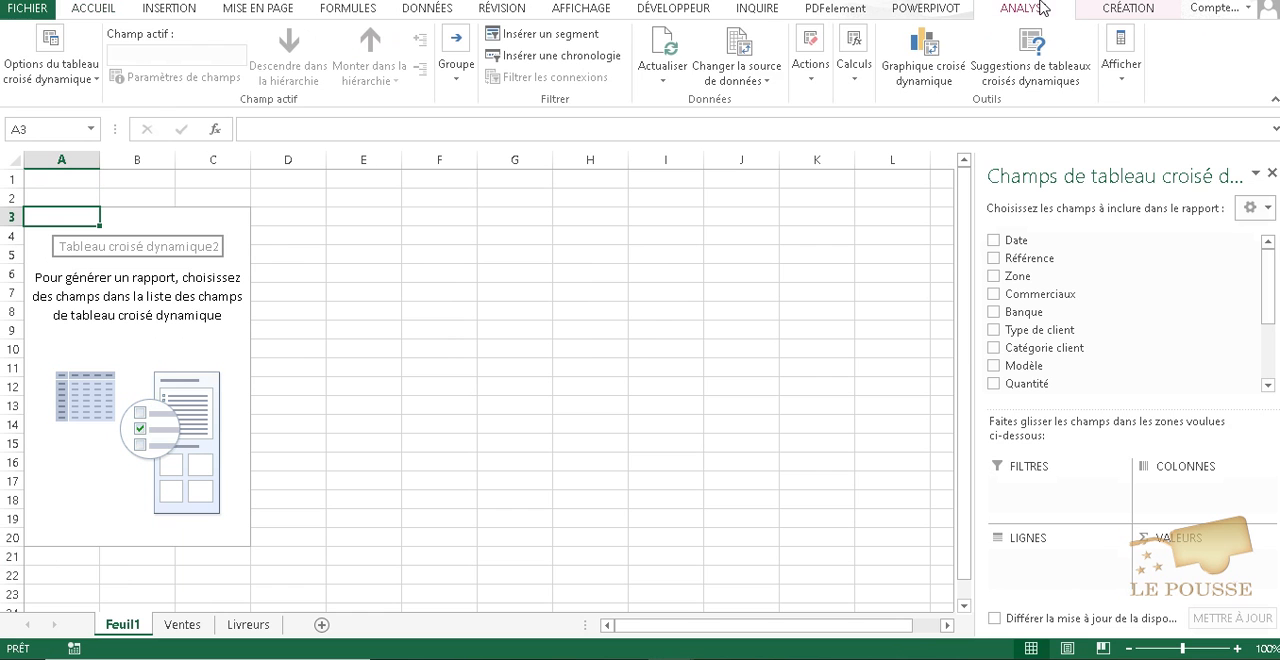
{"action": "left_click", "coordinate": [752, 55]}
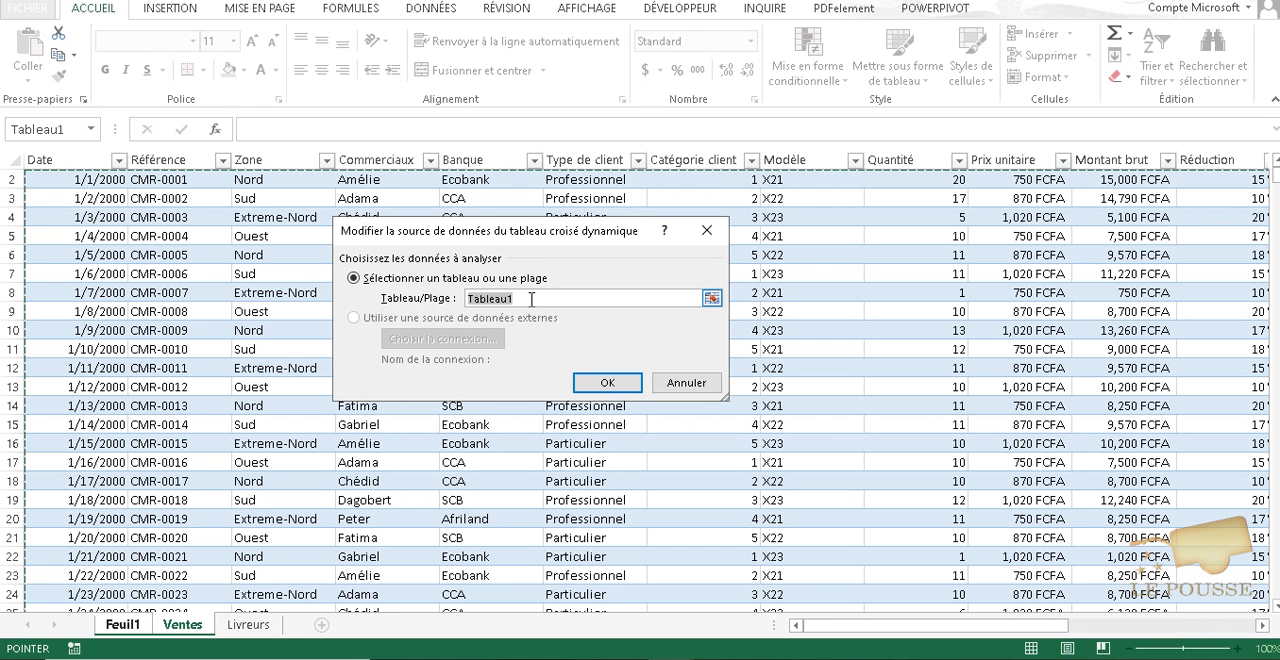
{"action": "type", "text": "Livreurs"}
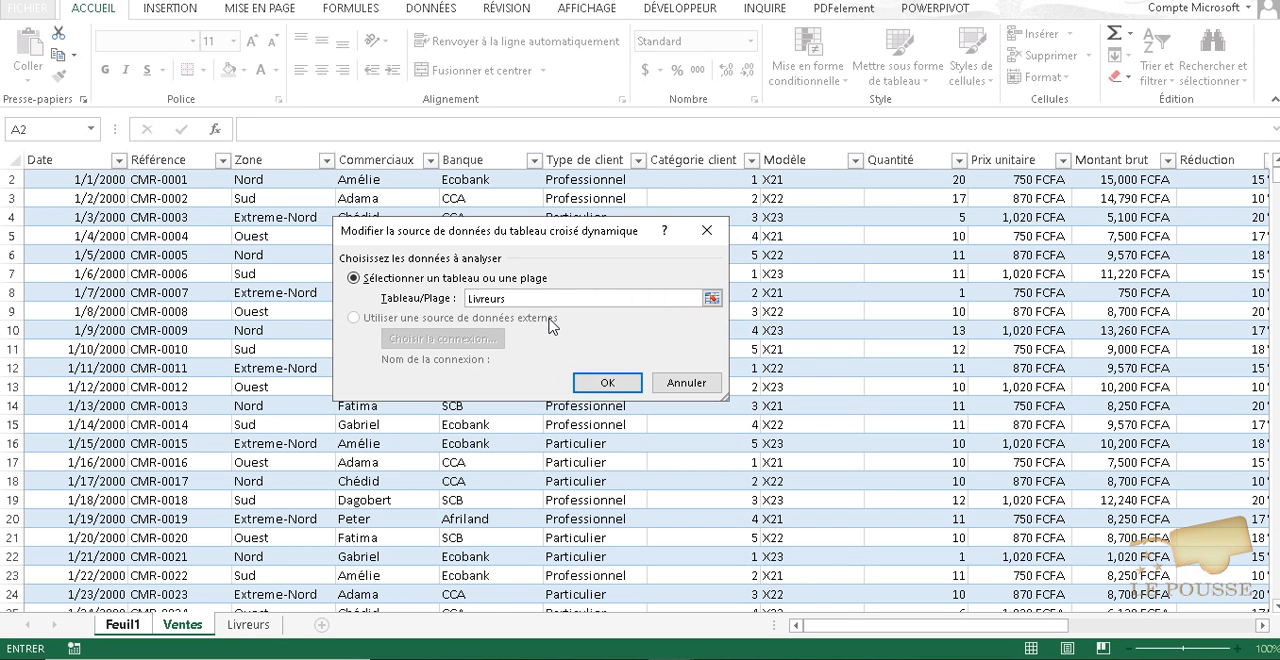
{"action": "left_click", "coordinate": [591, 380]}
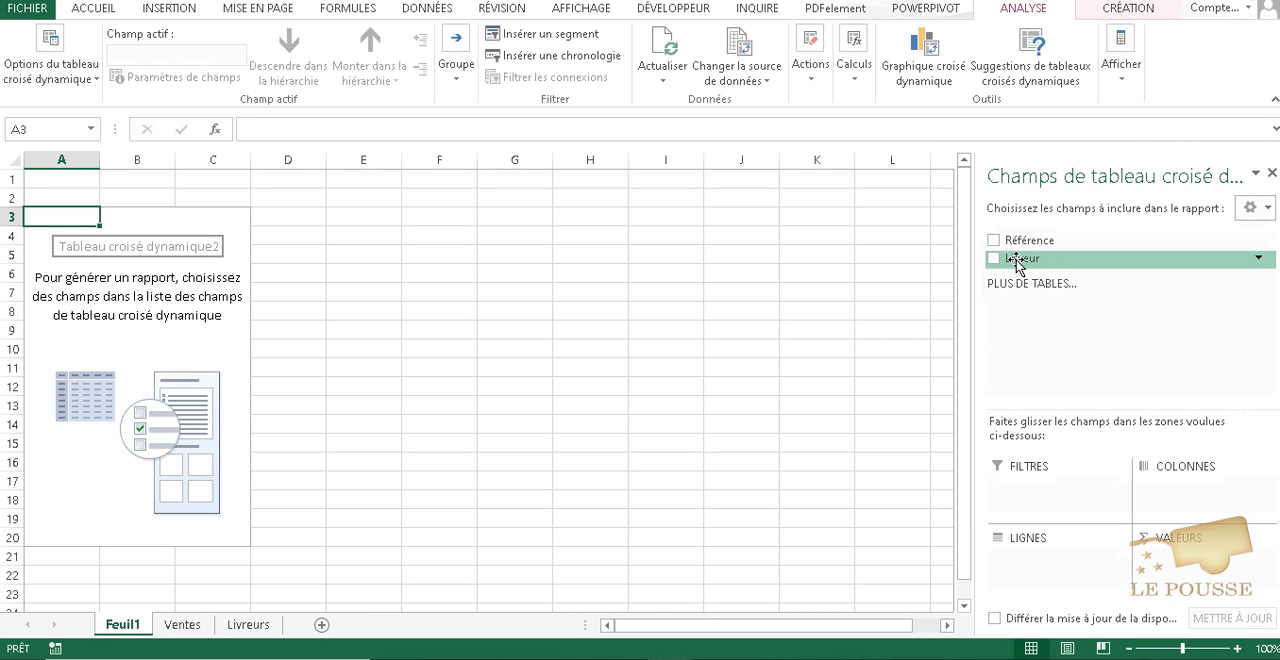
- Place the Livreur field in both the rows and the values of the pivot table to count records per carrier
{"action": "left_click_drag", "start_coordinate": [1022, 260], "coordinate": [1032, 560]}
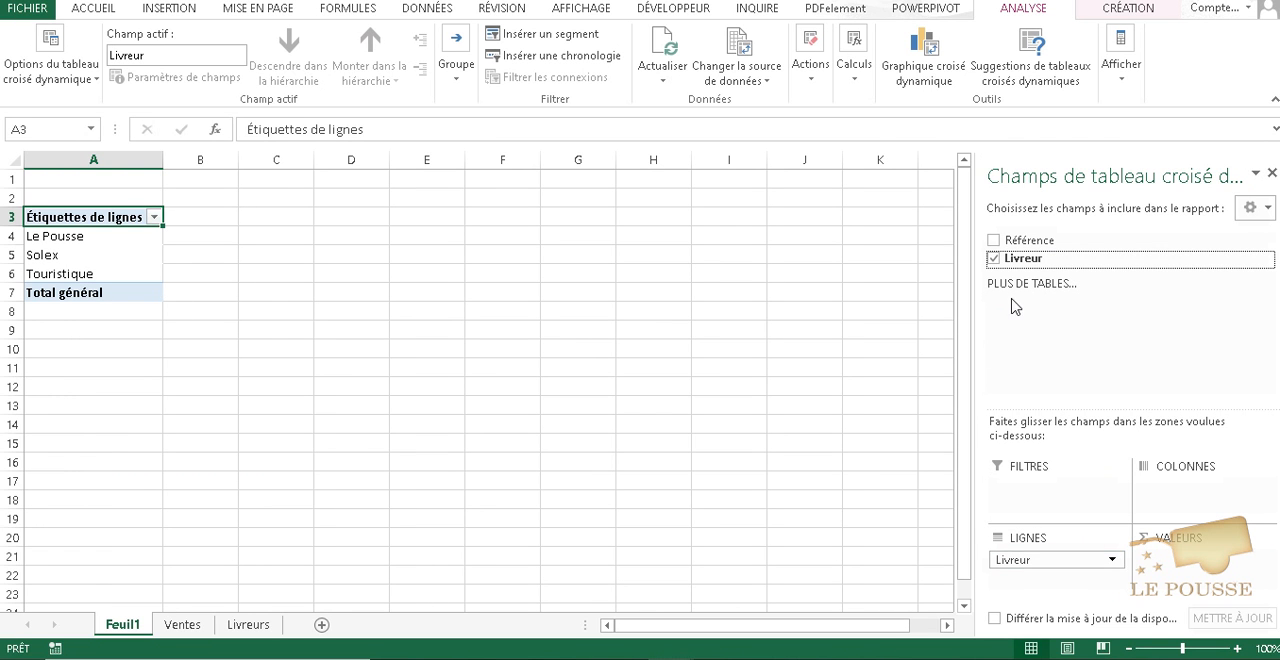
{"action": "left_click_drag", "start_coordinate": [1020, 256], "coordinate": [1190, 566]}
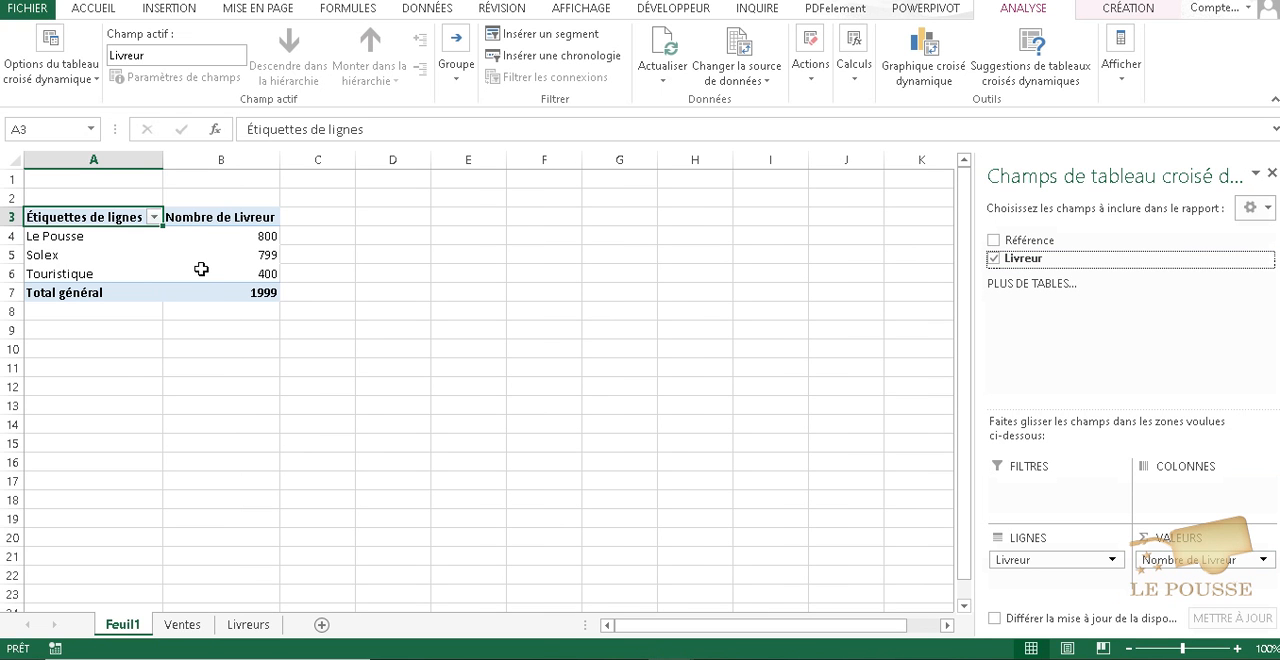
{"action": "mouse_move", "coordinate": [197, 294]}
{"action": "left_click", "coordinate": [68, 240]}
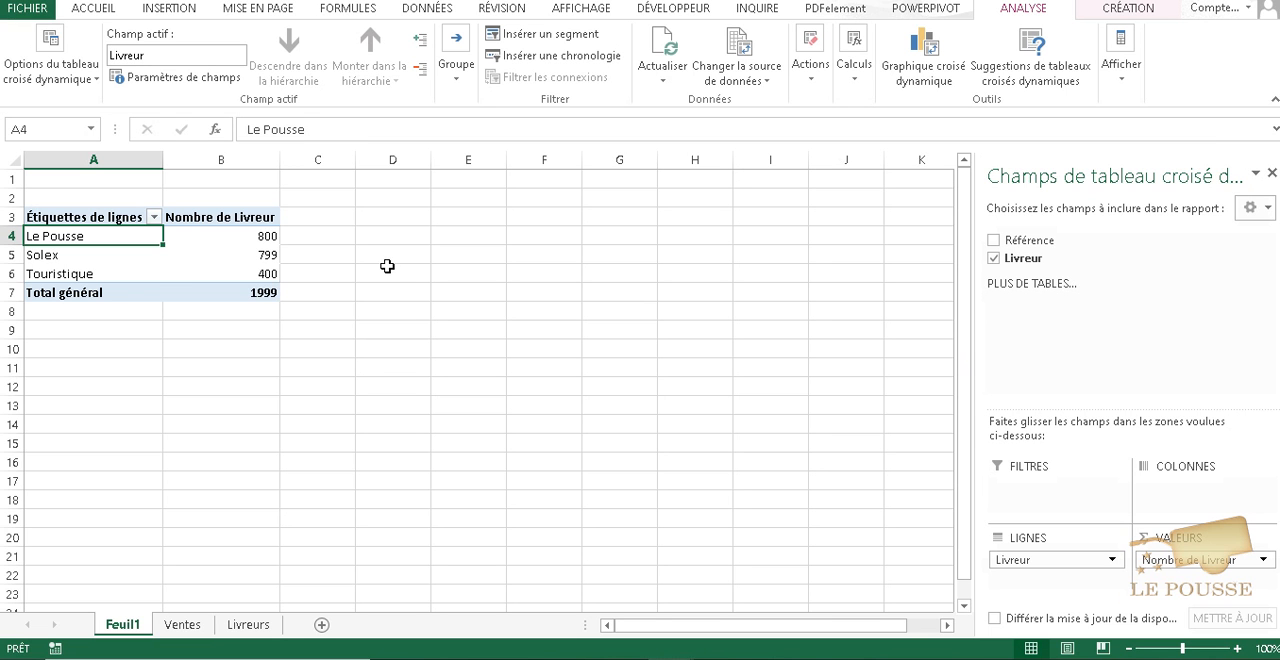
- Add an empty row at the end of the table on the Livreurs sheet, below row 2000
{"action": "left_click", "coordinate": [248, 624]}
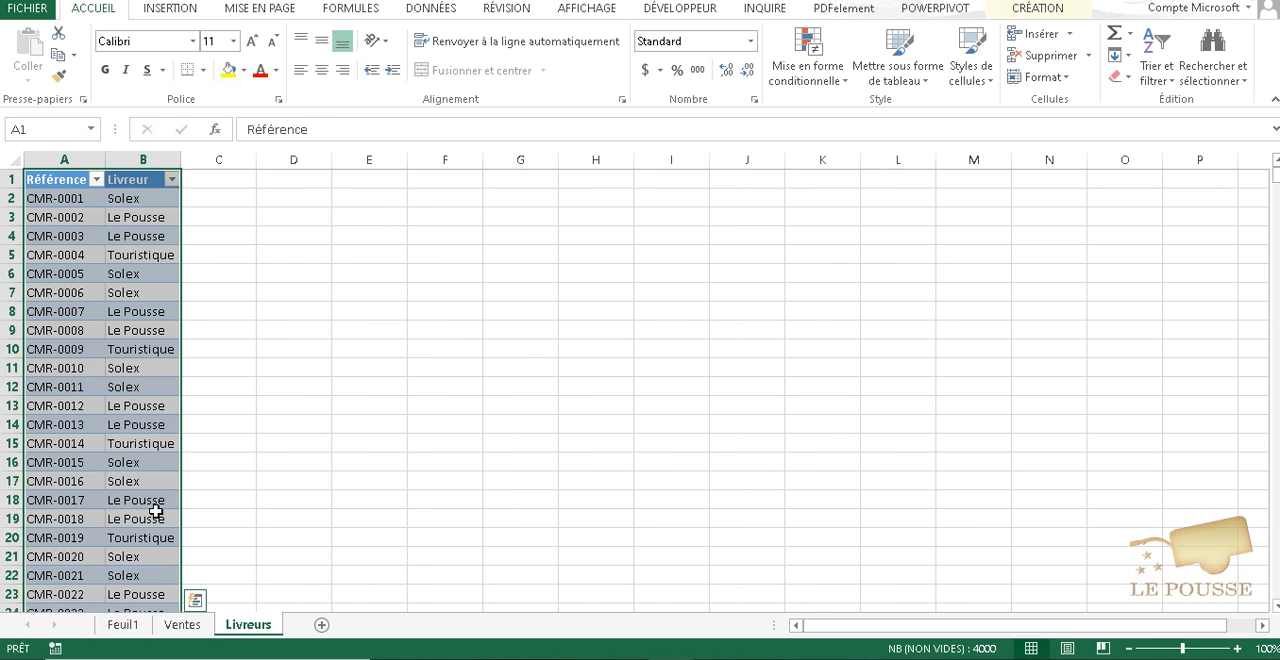
{"action": "left_click", "coordinate": [143, 516]}
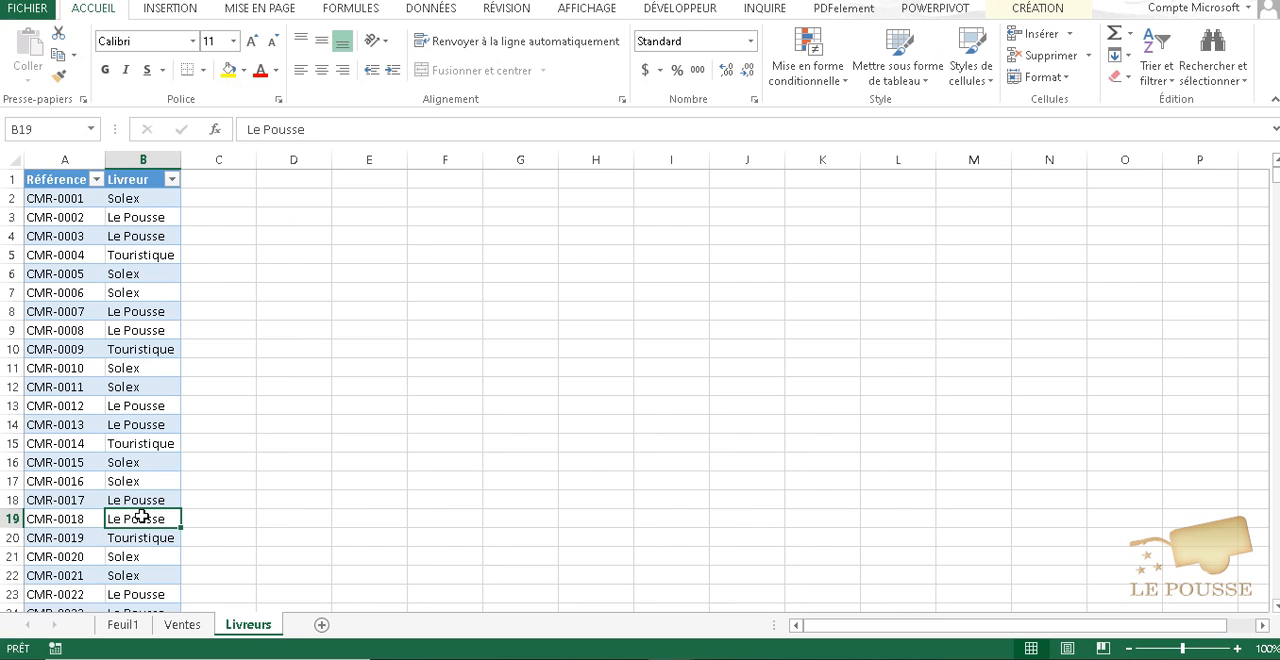
{"action": "key", "text": "ctrl+Down"}
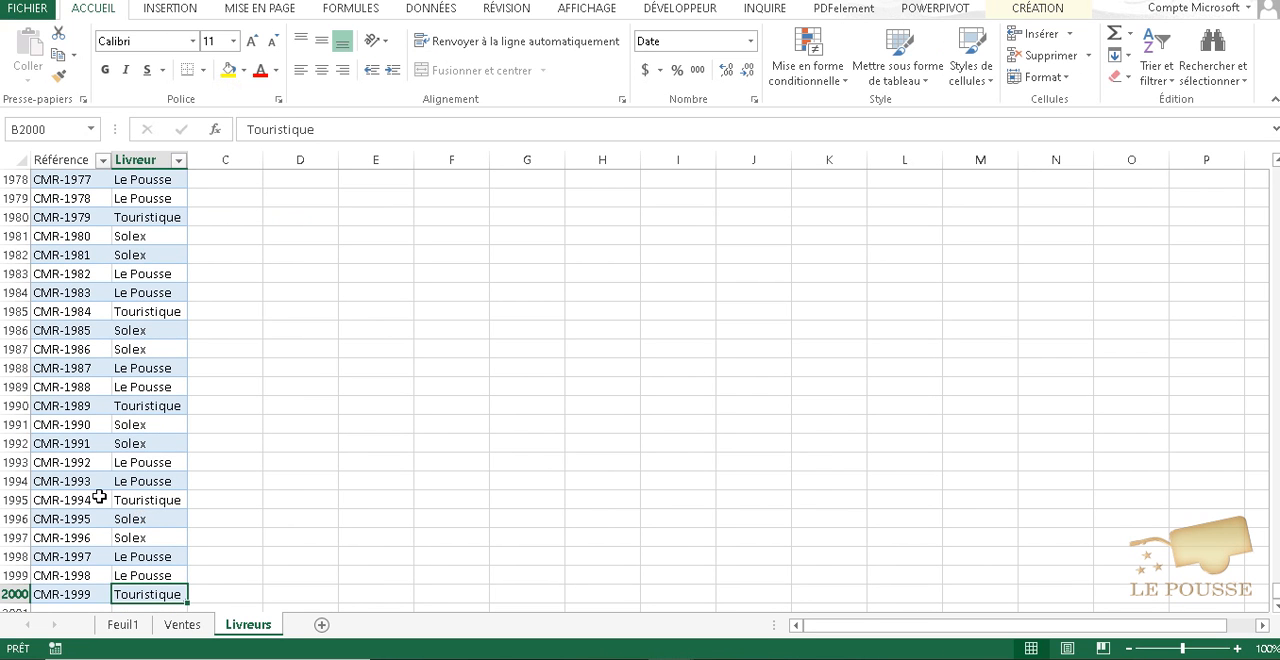
{"action": "scroll", "coordinate": [94, 492], "scroll_direction": "down", "scroll_amount": 2}
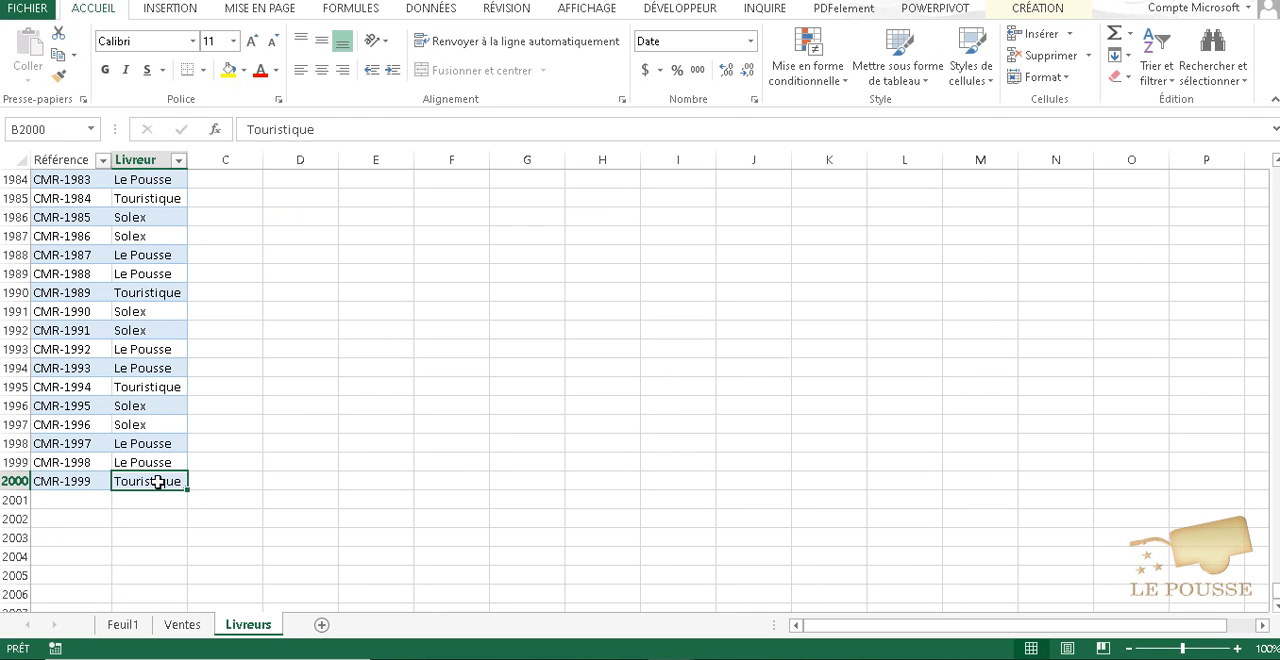
{"action": "key", "text": "Tab"}
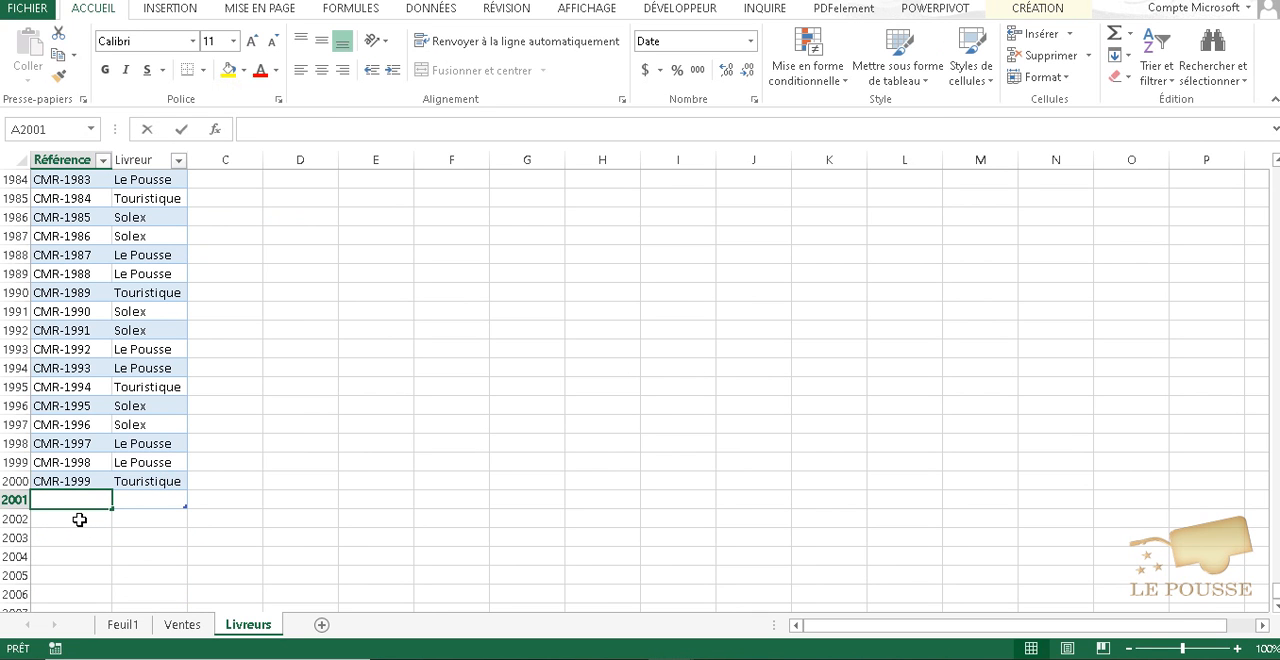
- Fill row 2001 with the reference CMR-2000 and the carrier Touristique copied down from the row above
{"action": "type", "text": "cm"}
{"action": "key", "text": "BackSpace"}
{"action": "key", "text": "BackSpace"}
{"action": "type", "text": "CMR"}
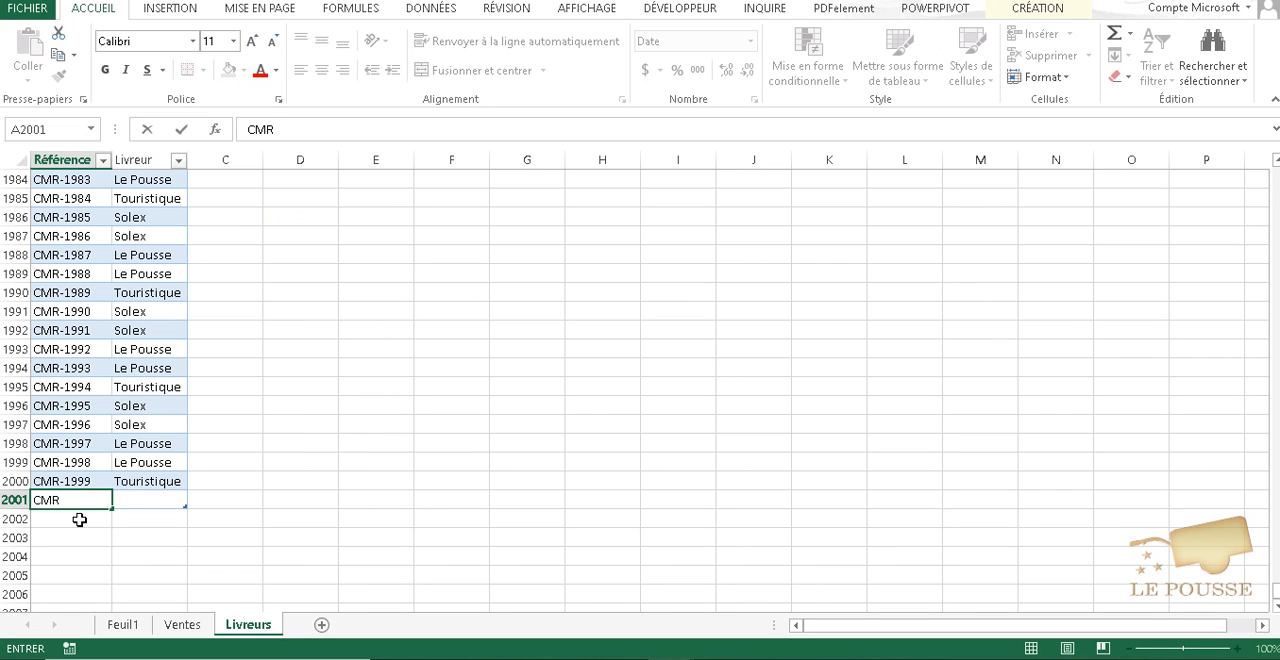
{"action": "type", "text": "-2000"}
{"action": "key", "text": "Tab"}
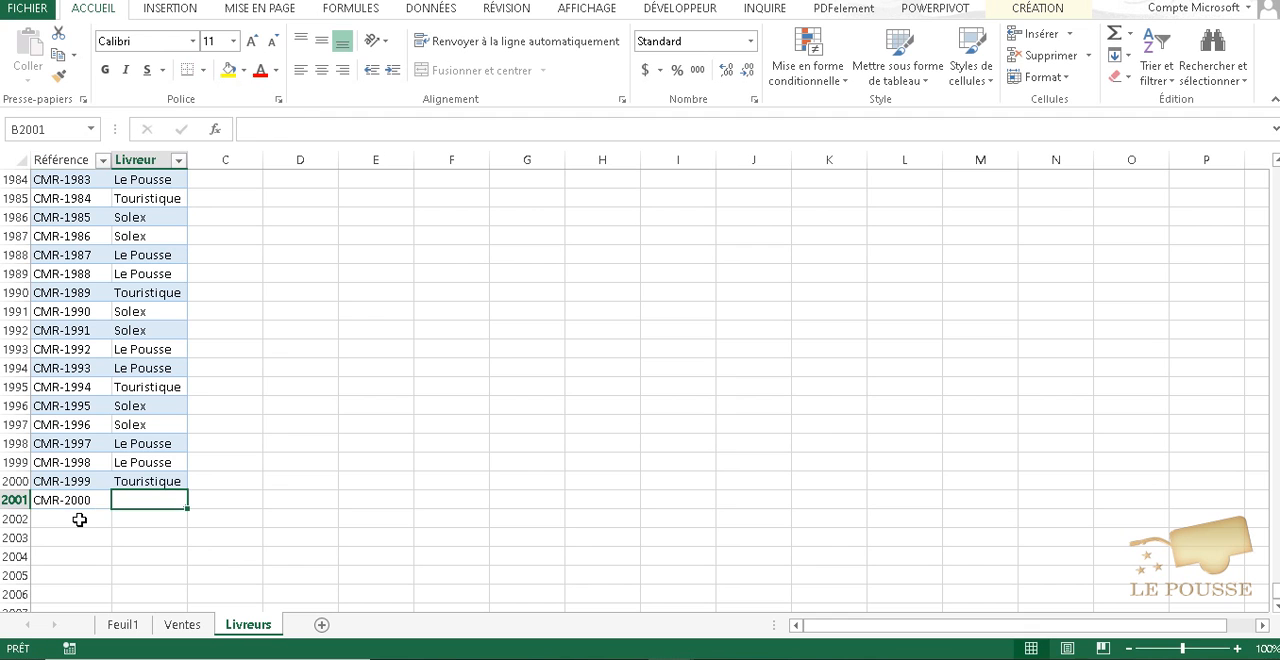
{"action": "left_click", "coordinate": [176, 479]}
{"action": "left_click_drag", "start_coordinate": [187, 490], "coordinate": [187, 514]}
{"action": "left_click", "coordinate": [170, 500]}
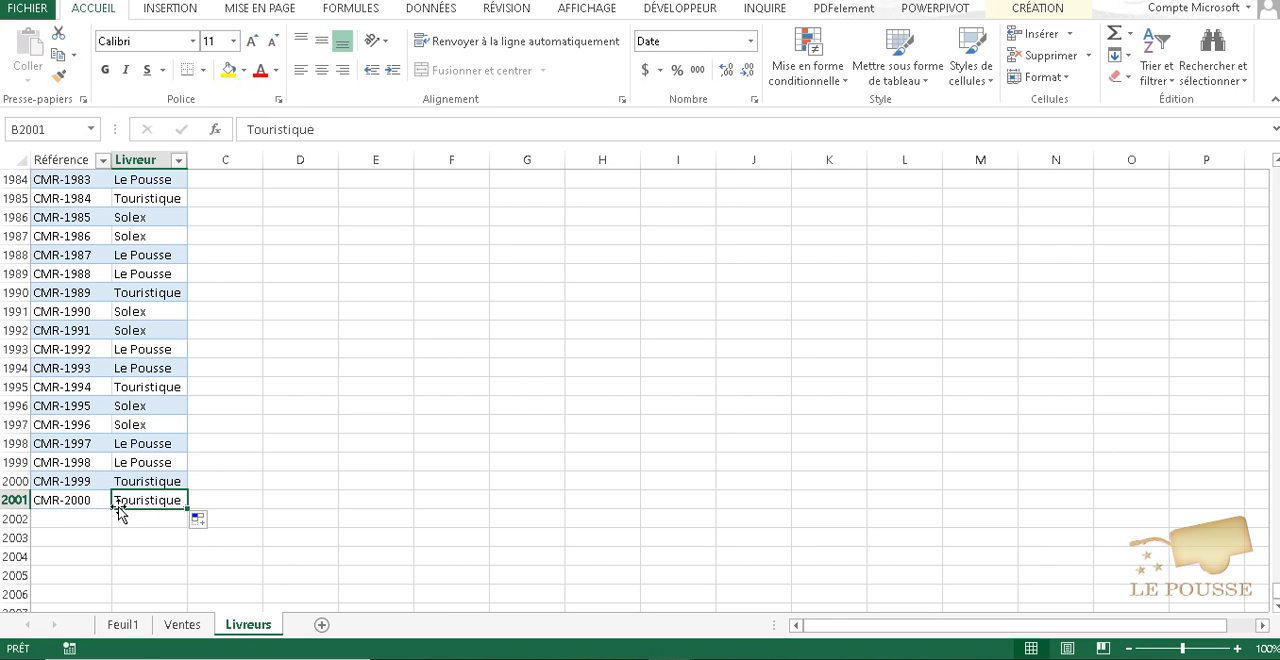
- Return to the pivot table on Feuil1 and update it with Refresh All to include the added record
{"action": "left_click", "coordinate": [127, 627]}
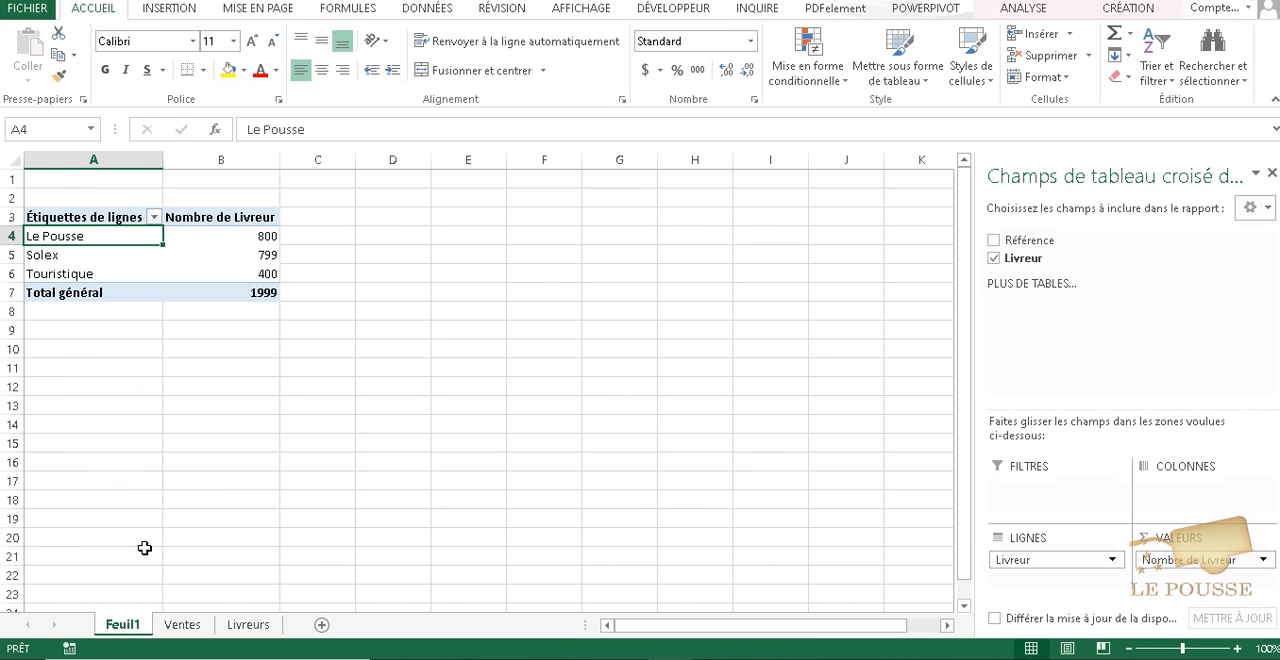
{"action": "mouse_move", "coordinate": [265, 273]}
{"action": "left_click", "coordinate": [1020, 8]}
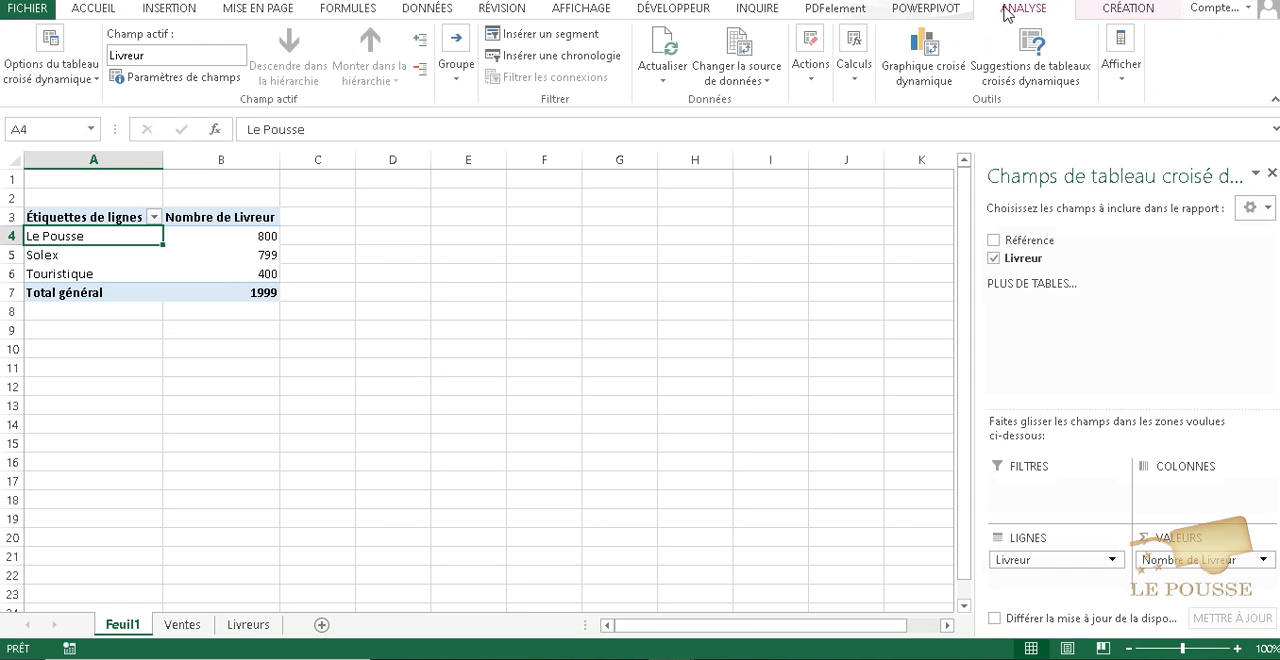
{"action": "left_click", "coordinate": [662, 78]}
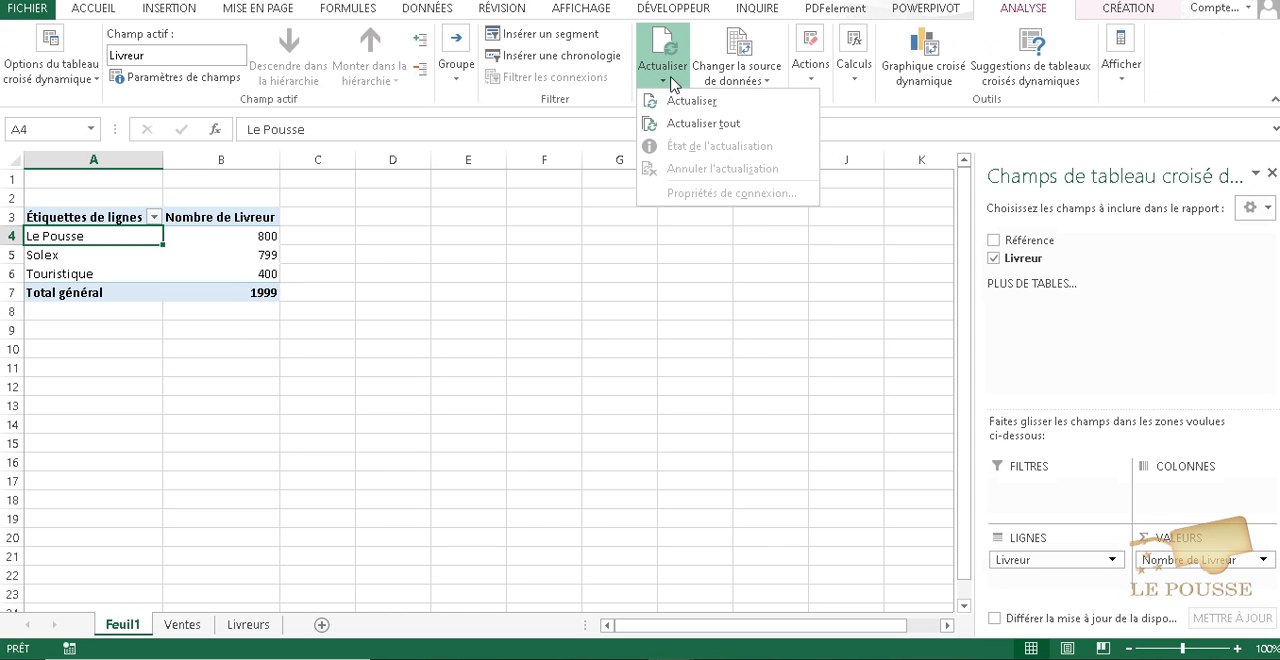
{"action": "left_click", "coordinate": [682, 123]}
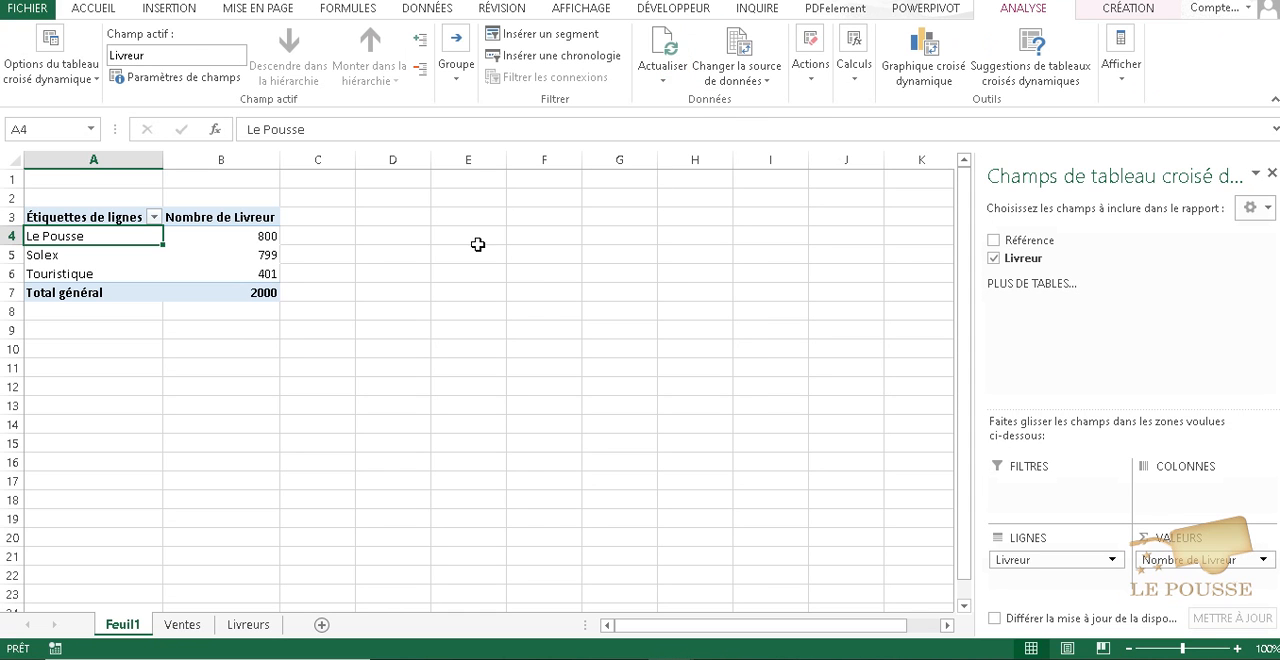
{"action": "mouse_move", "coordinate": [258, 290]}
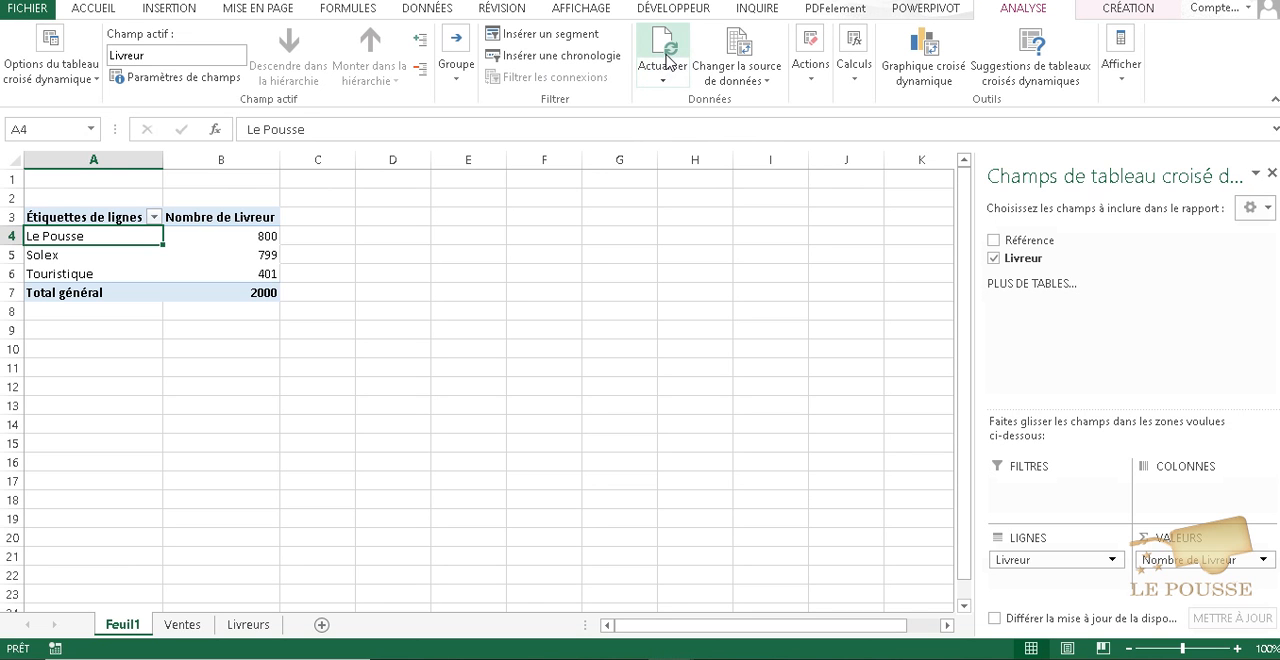
- Select the Le Pousse count in the pivot table and refresh all of the workbook's data sources once more
{"action": "left_click", "coordinate": [211, 241]}
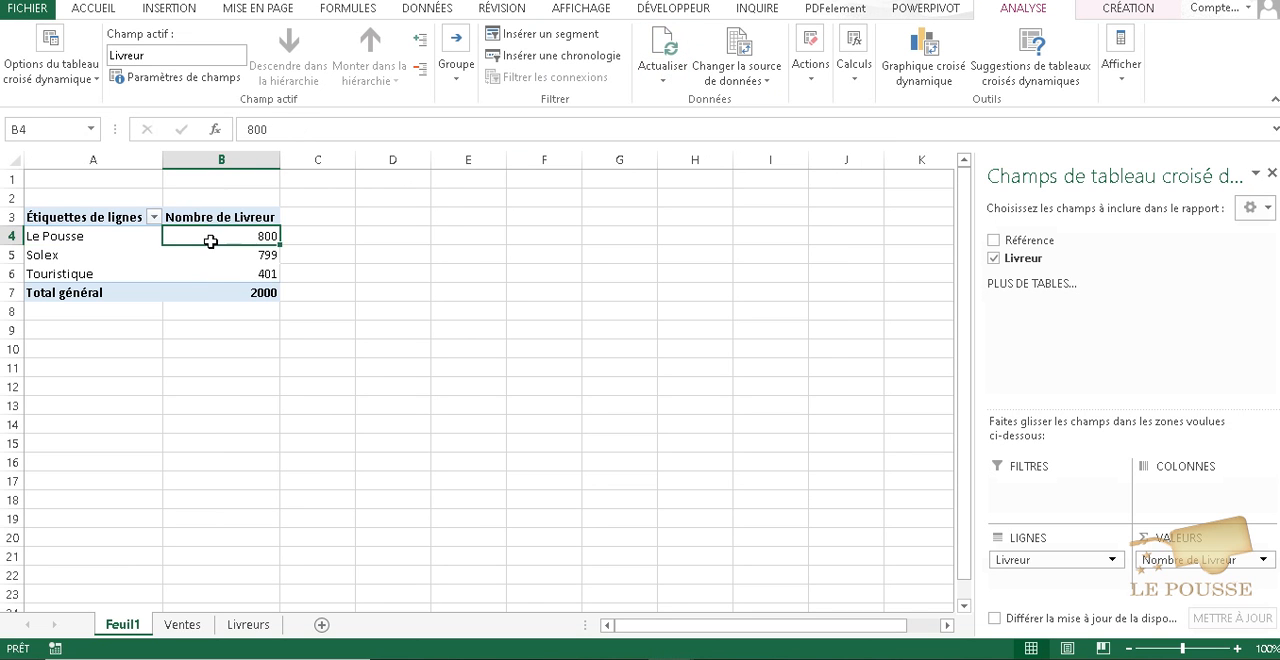
{"action": "right_click", "coordinate": [211, 241]}
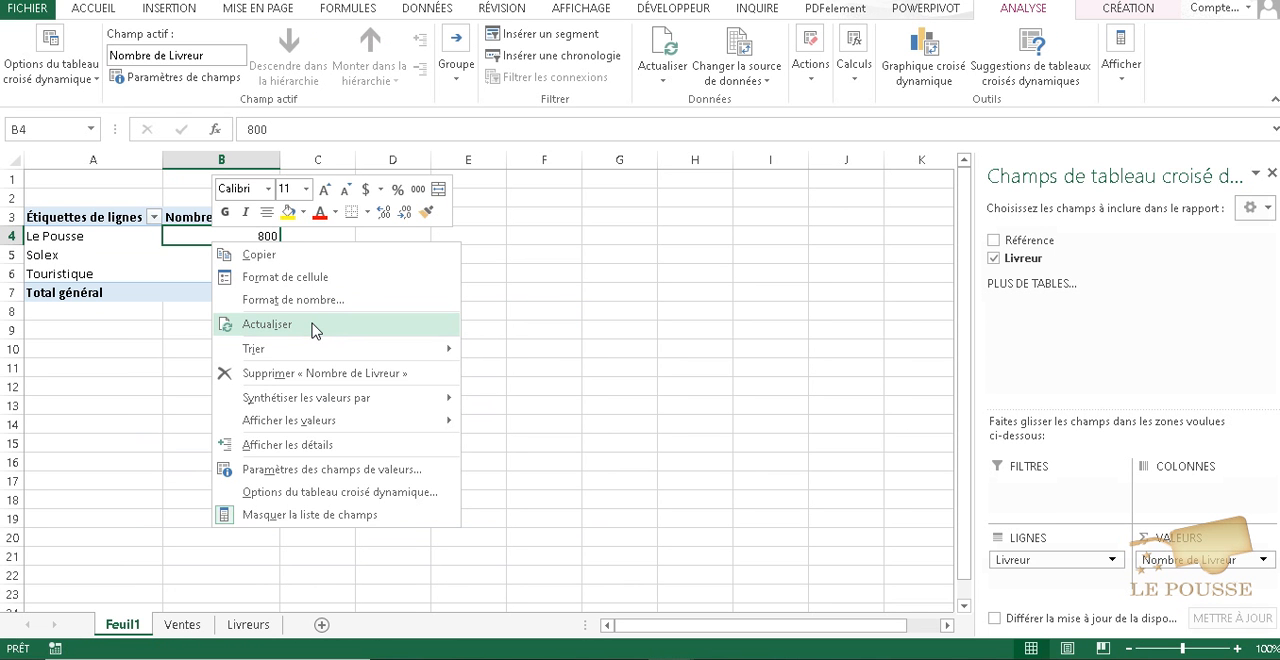
{"action": "left_click", "coordinate": [441, 14]}
{"action": "left_click", "coordinate": [441, 14]}
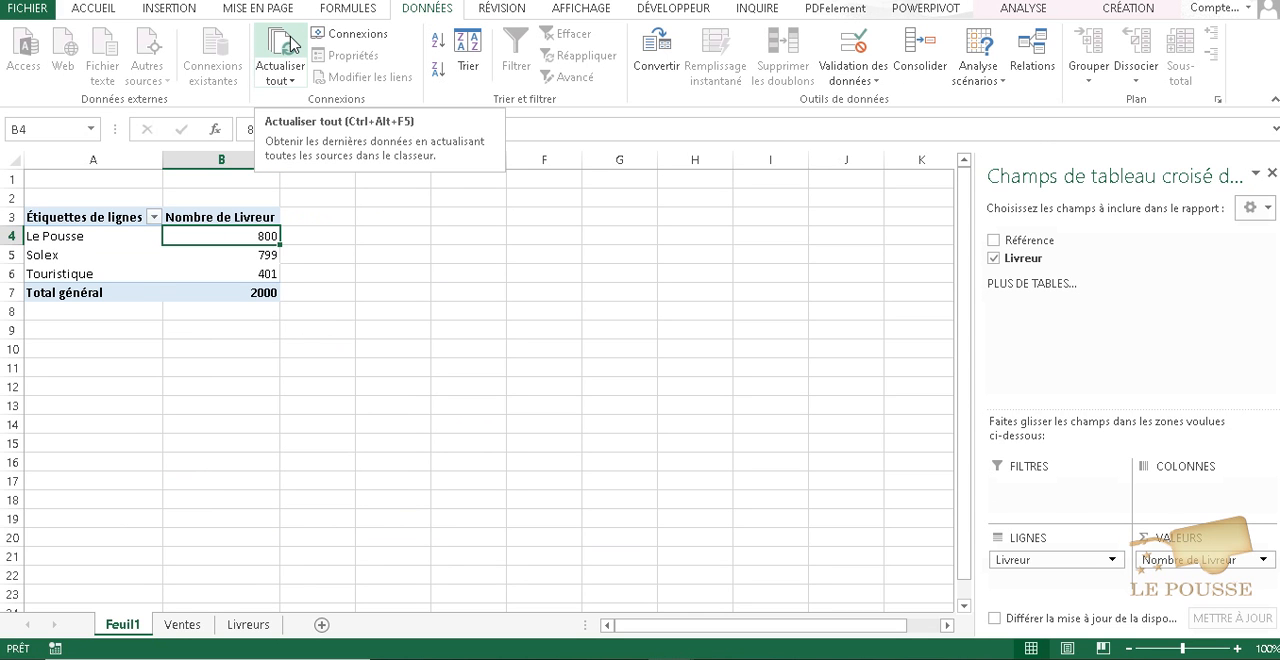
{"action": "left_click", "coordinate": [291, 45]}
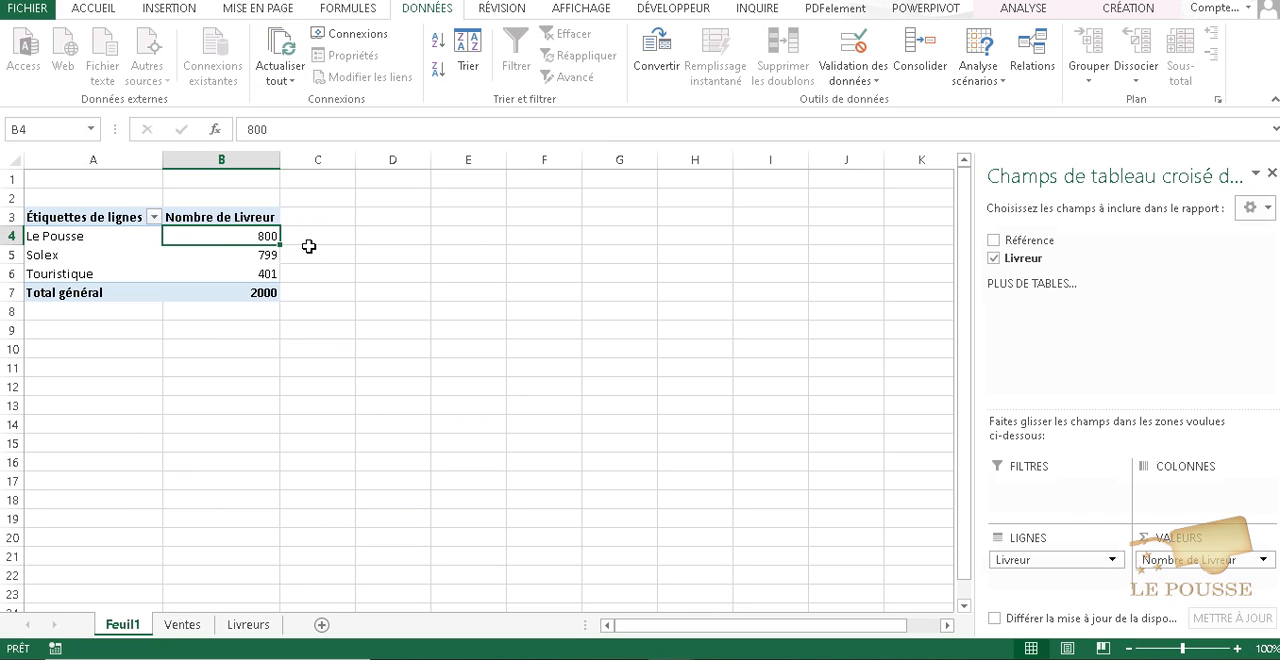
{"action": "mouse_move", "coordinate": [220, 235]}
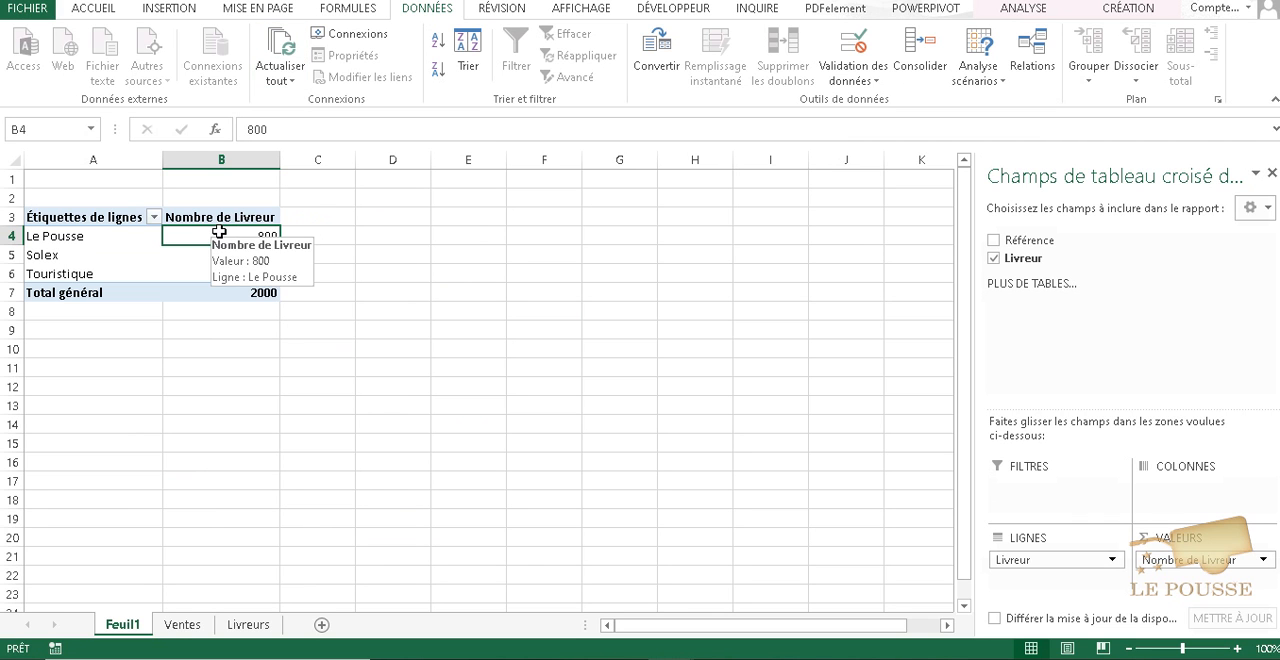